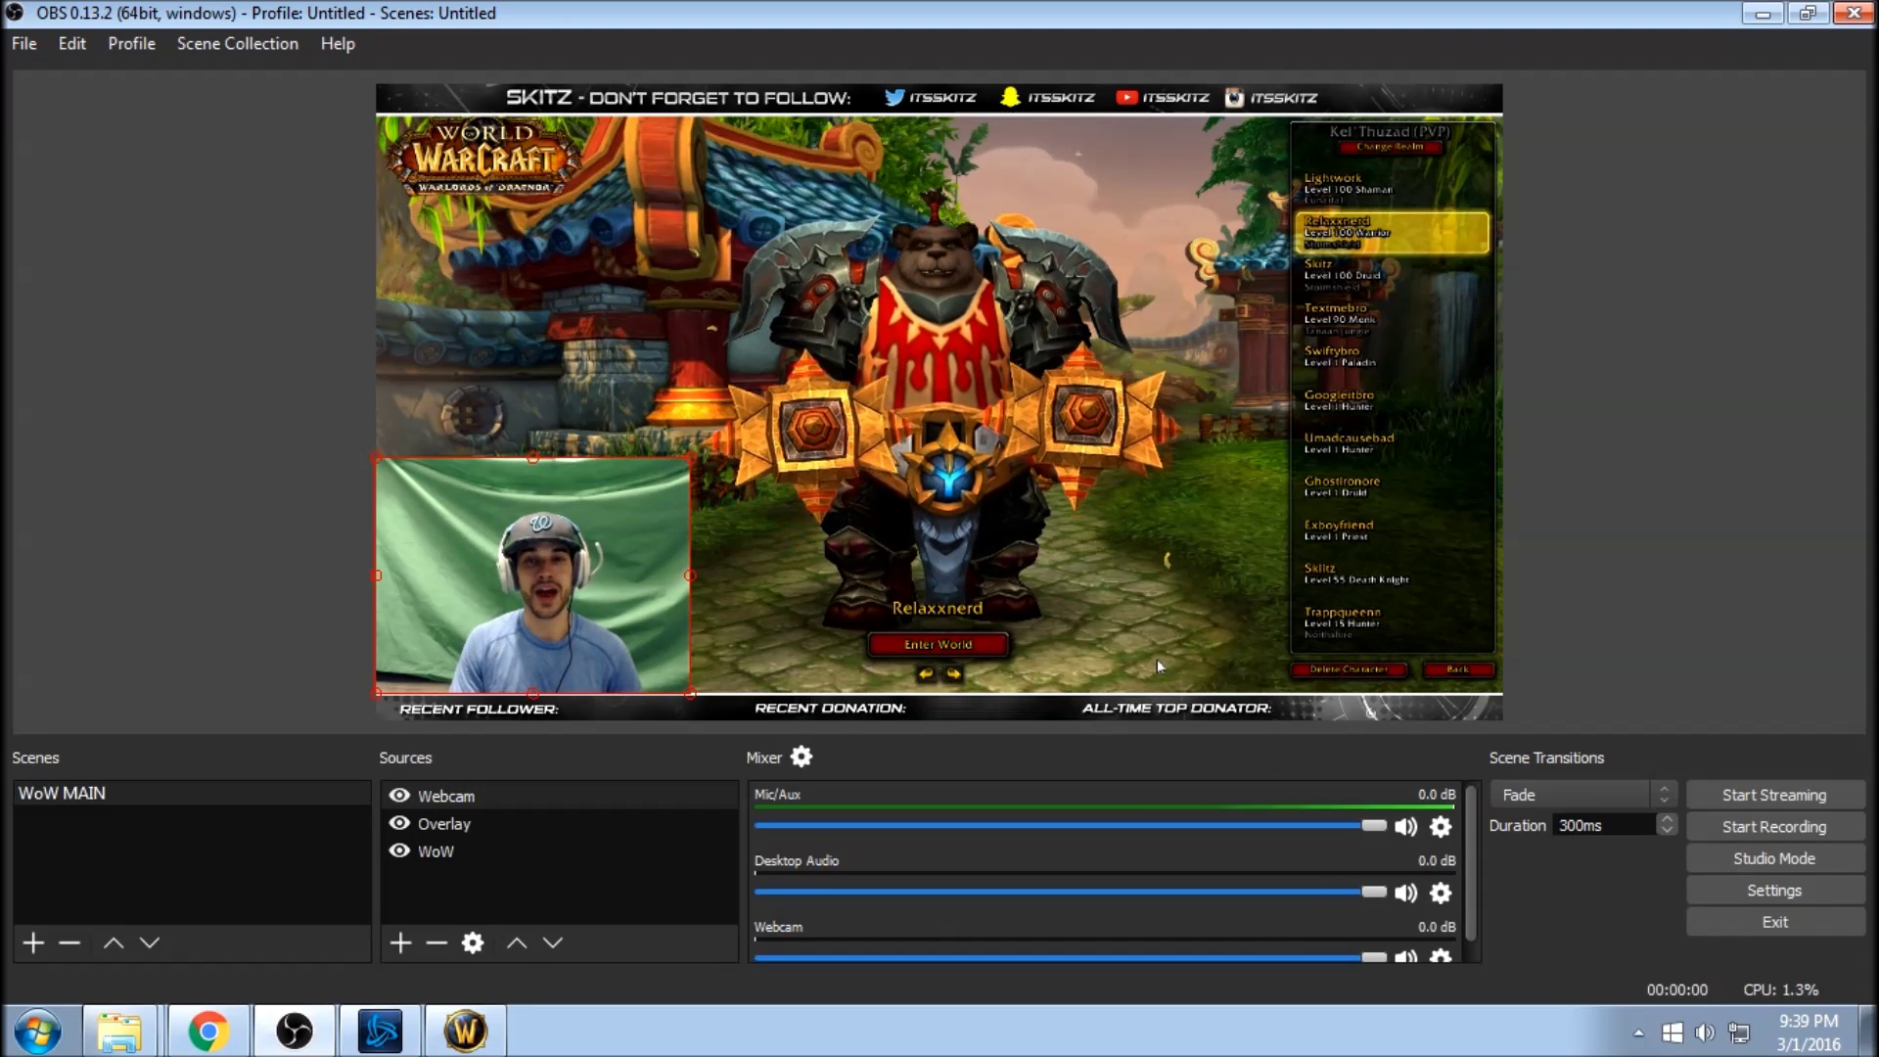
Review the browser plugin's Windows download notes and open the Downloads folder holding obs-browser-1.18.zip.
{"action": "left_click", "coordinate": [207, 1030]}
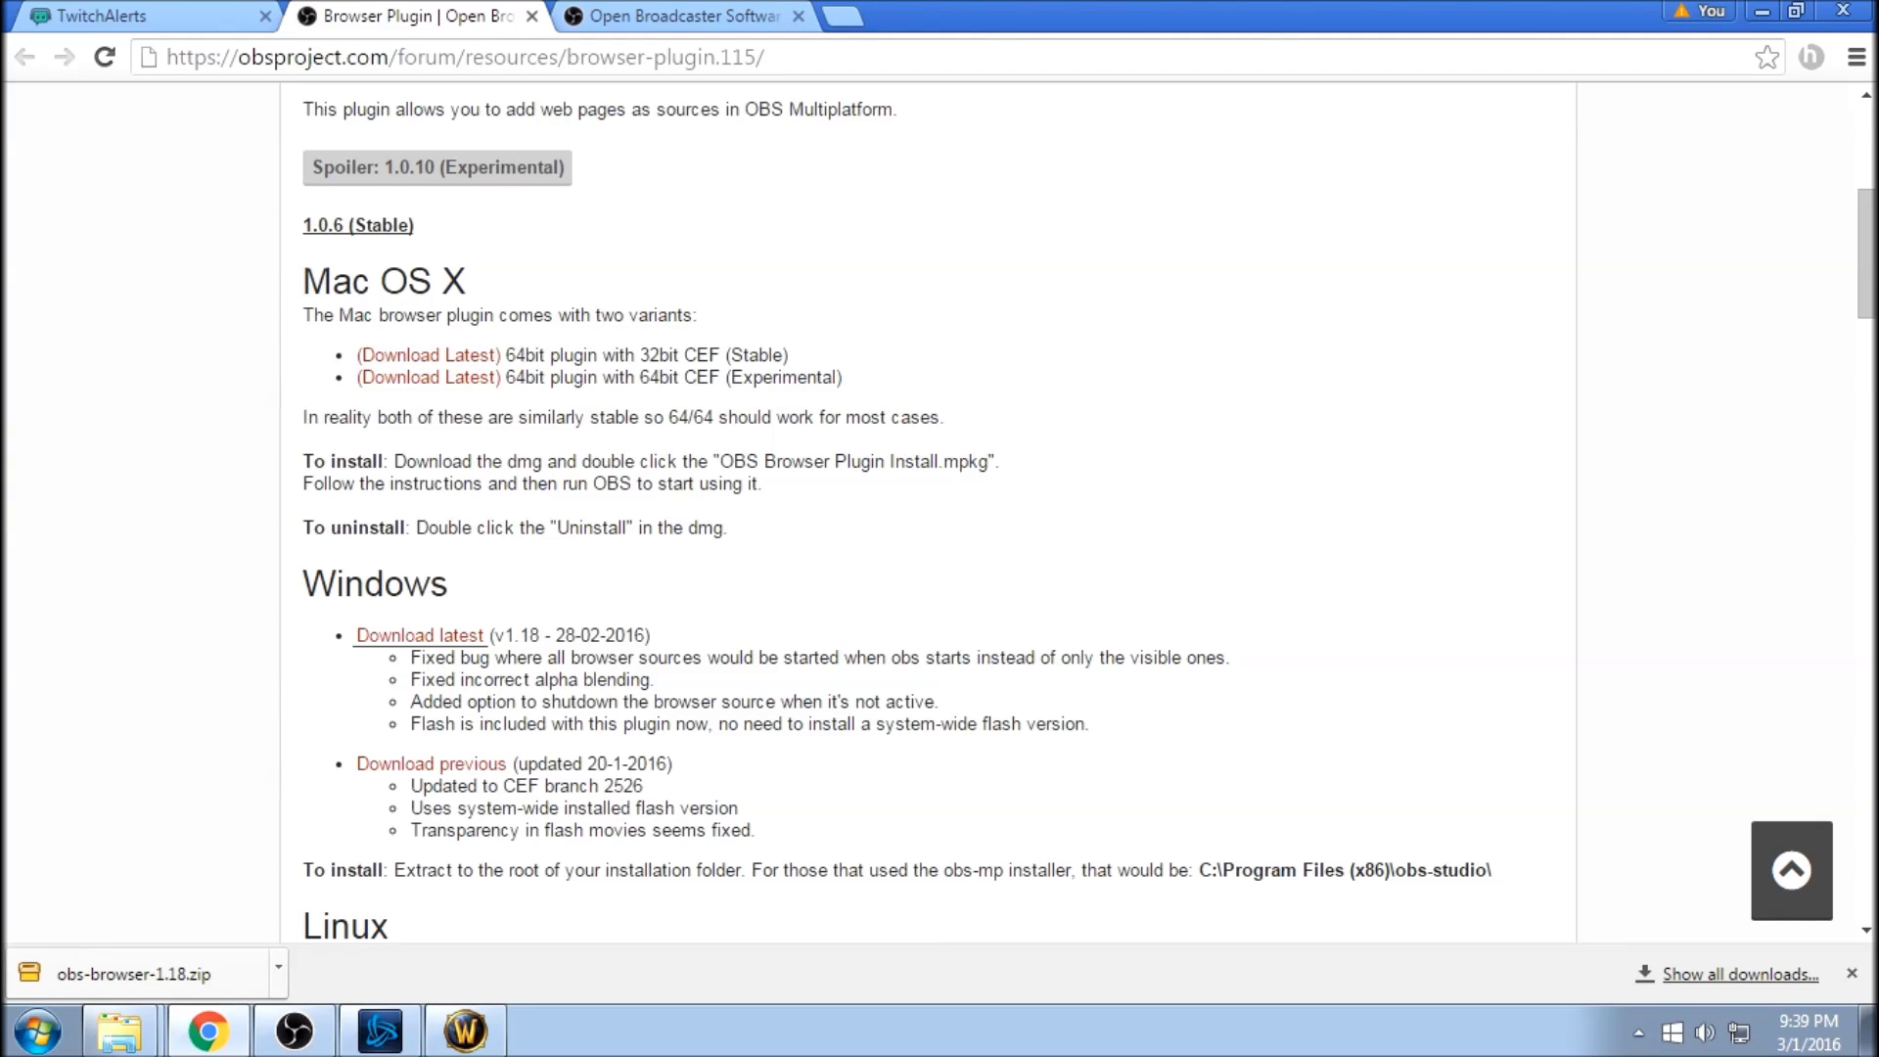
{"action": "scroll", "coordinate": [940, 509], "scroll_direction": "up", "scroll_amount": 6}
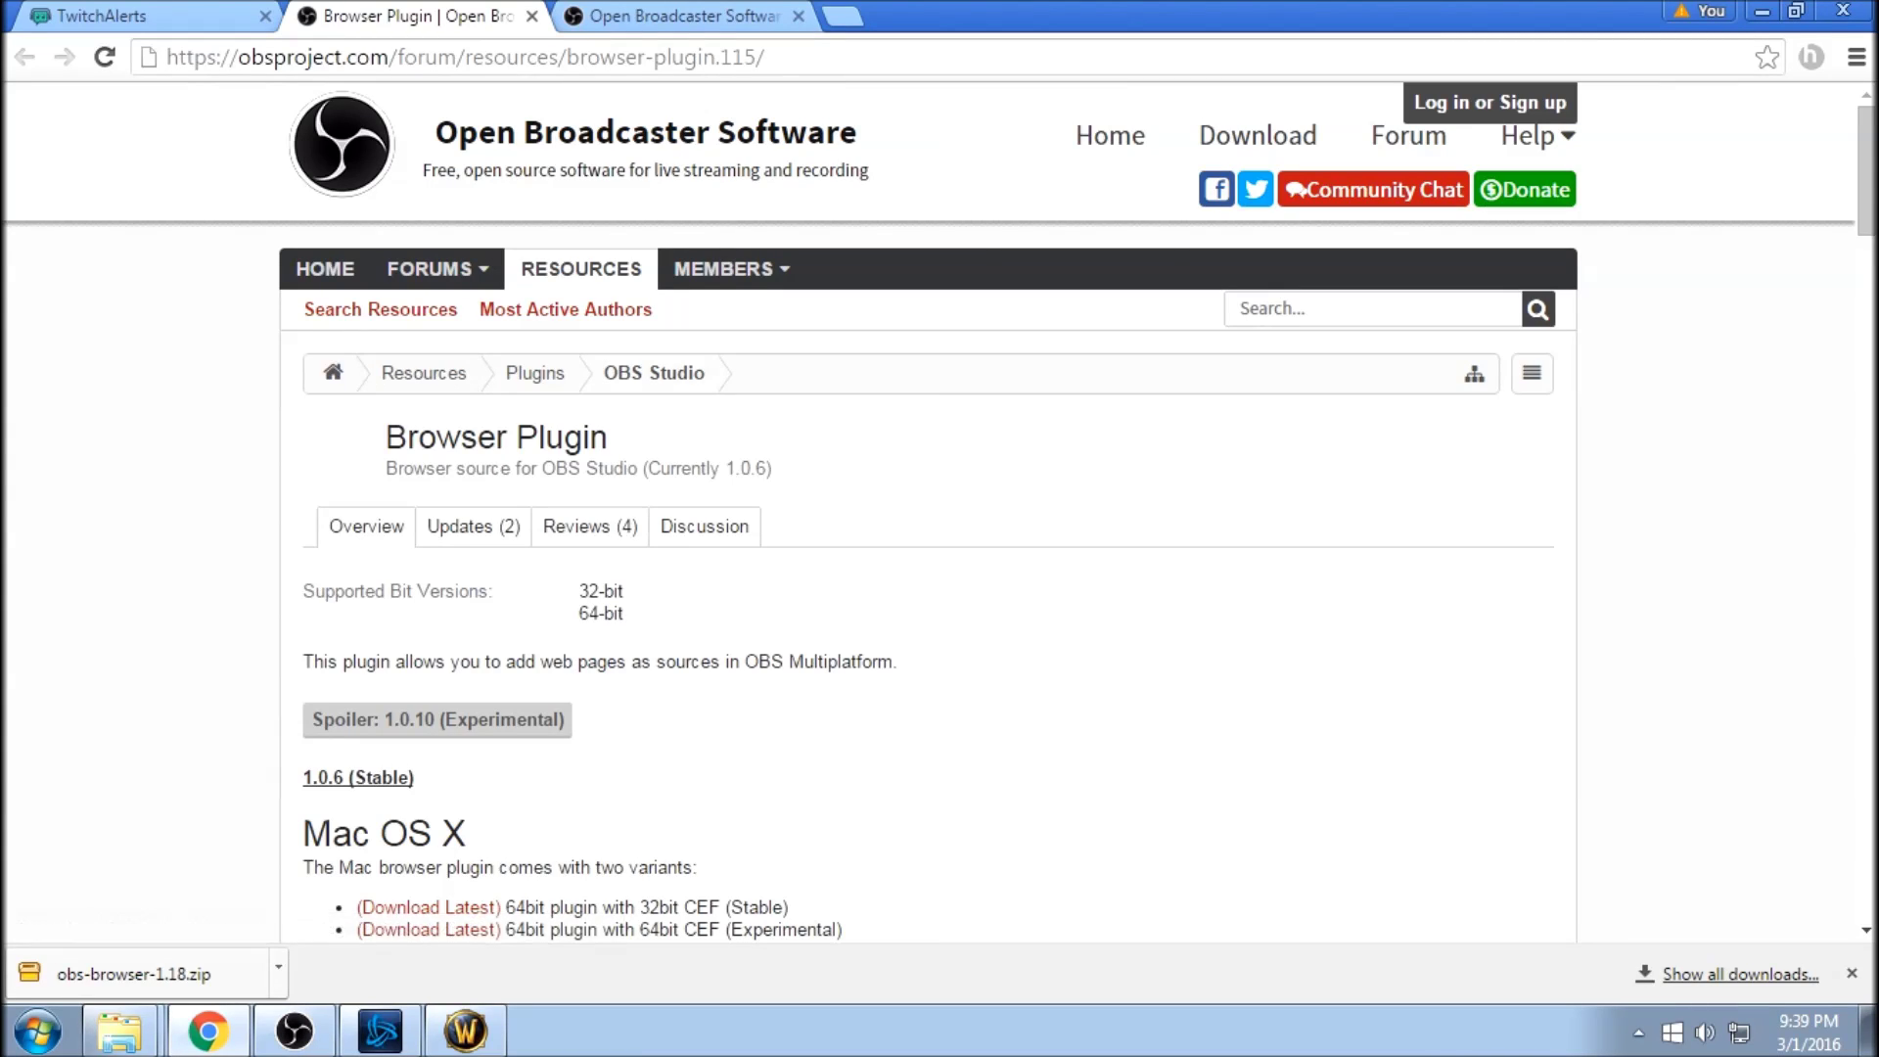
{"action": "scroll", "coordinate": [928, 509], "scroll_direction": "down", "scroll_amount": 4}
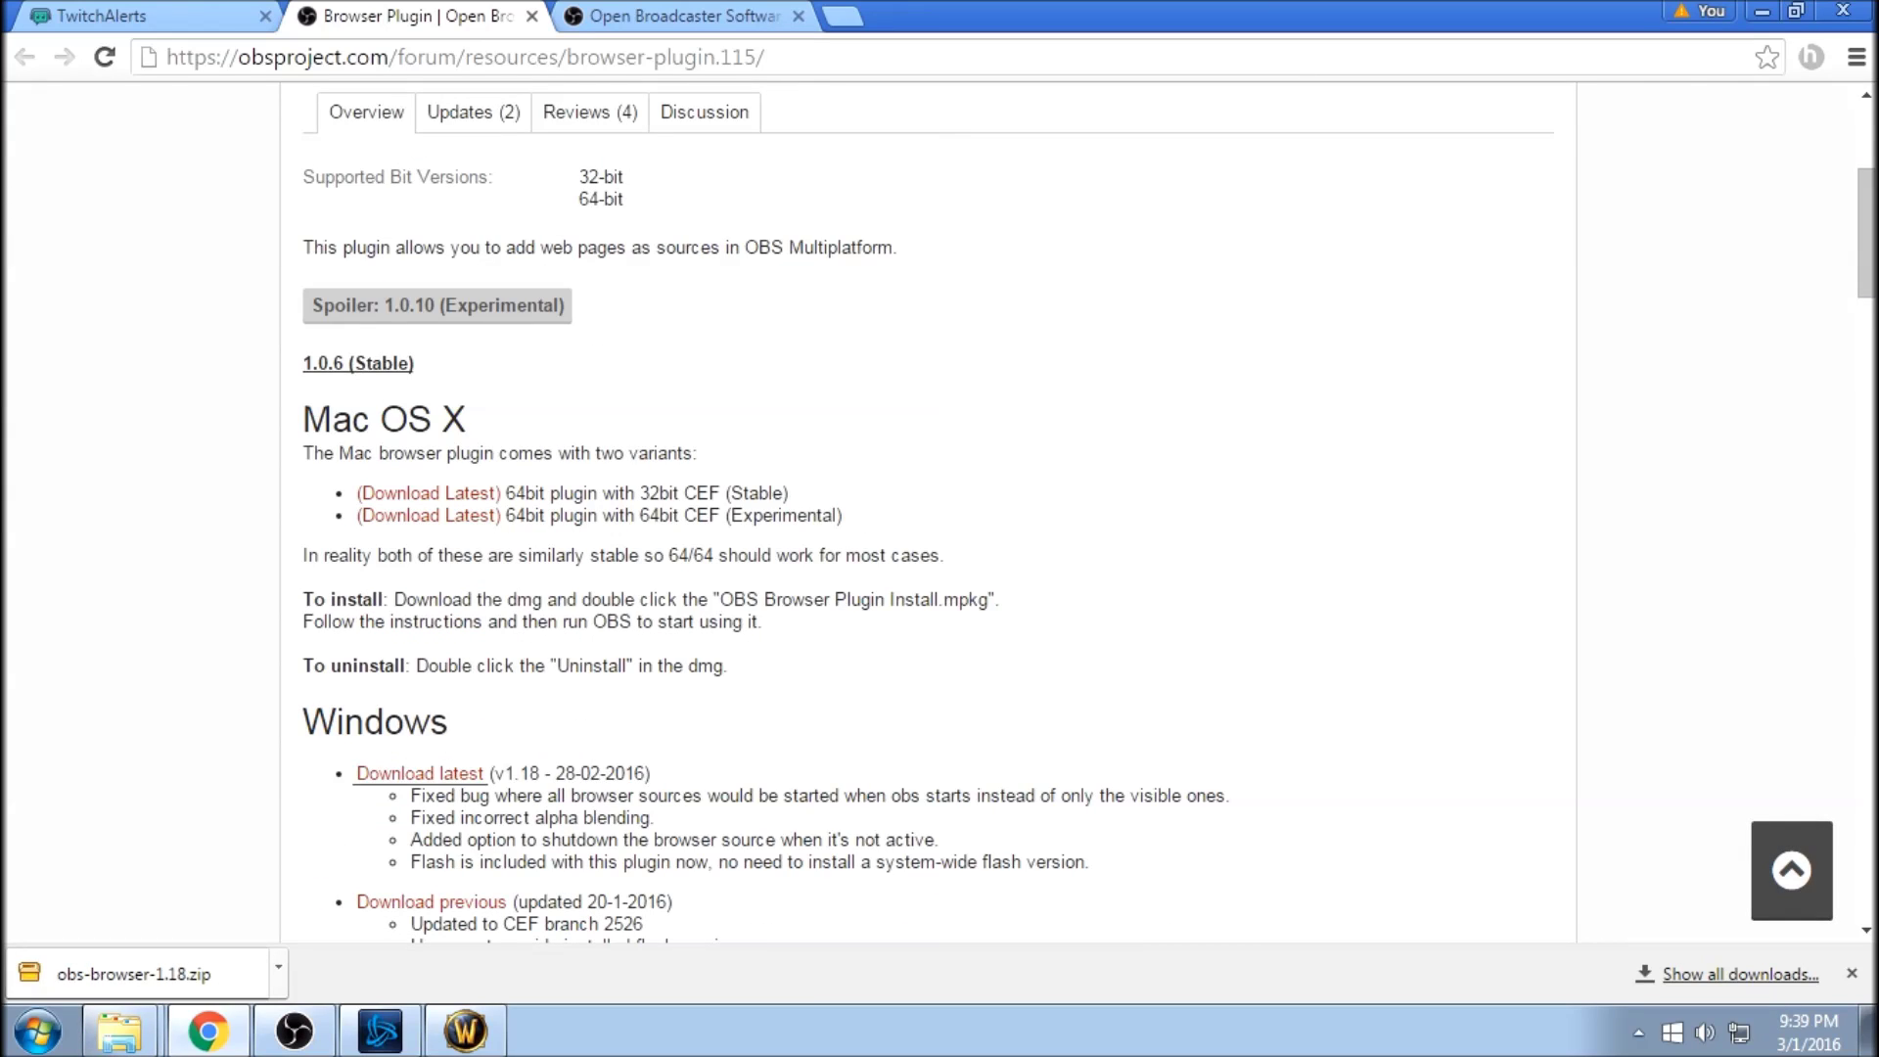
{"action": "left_click", "coordinate": [119, 1030]}
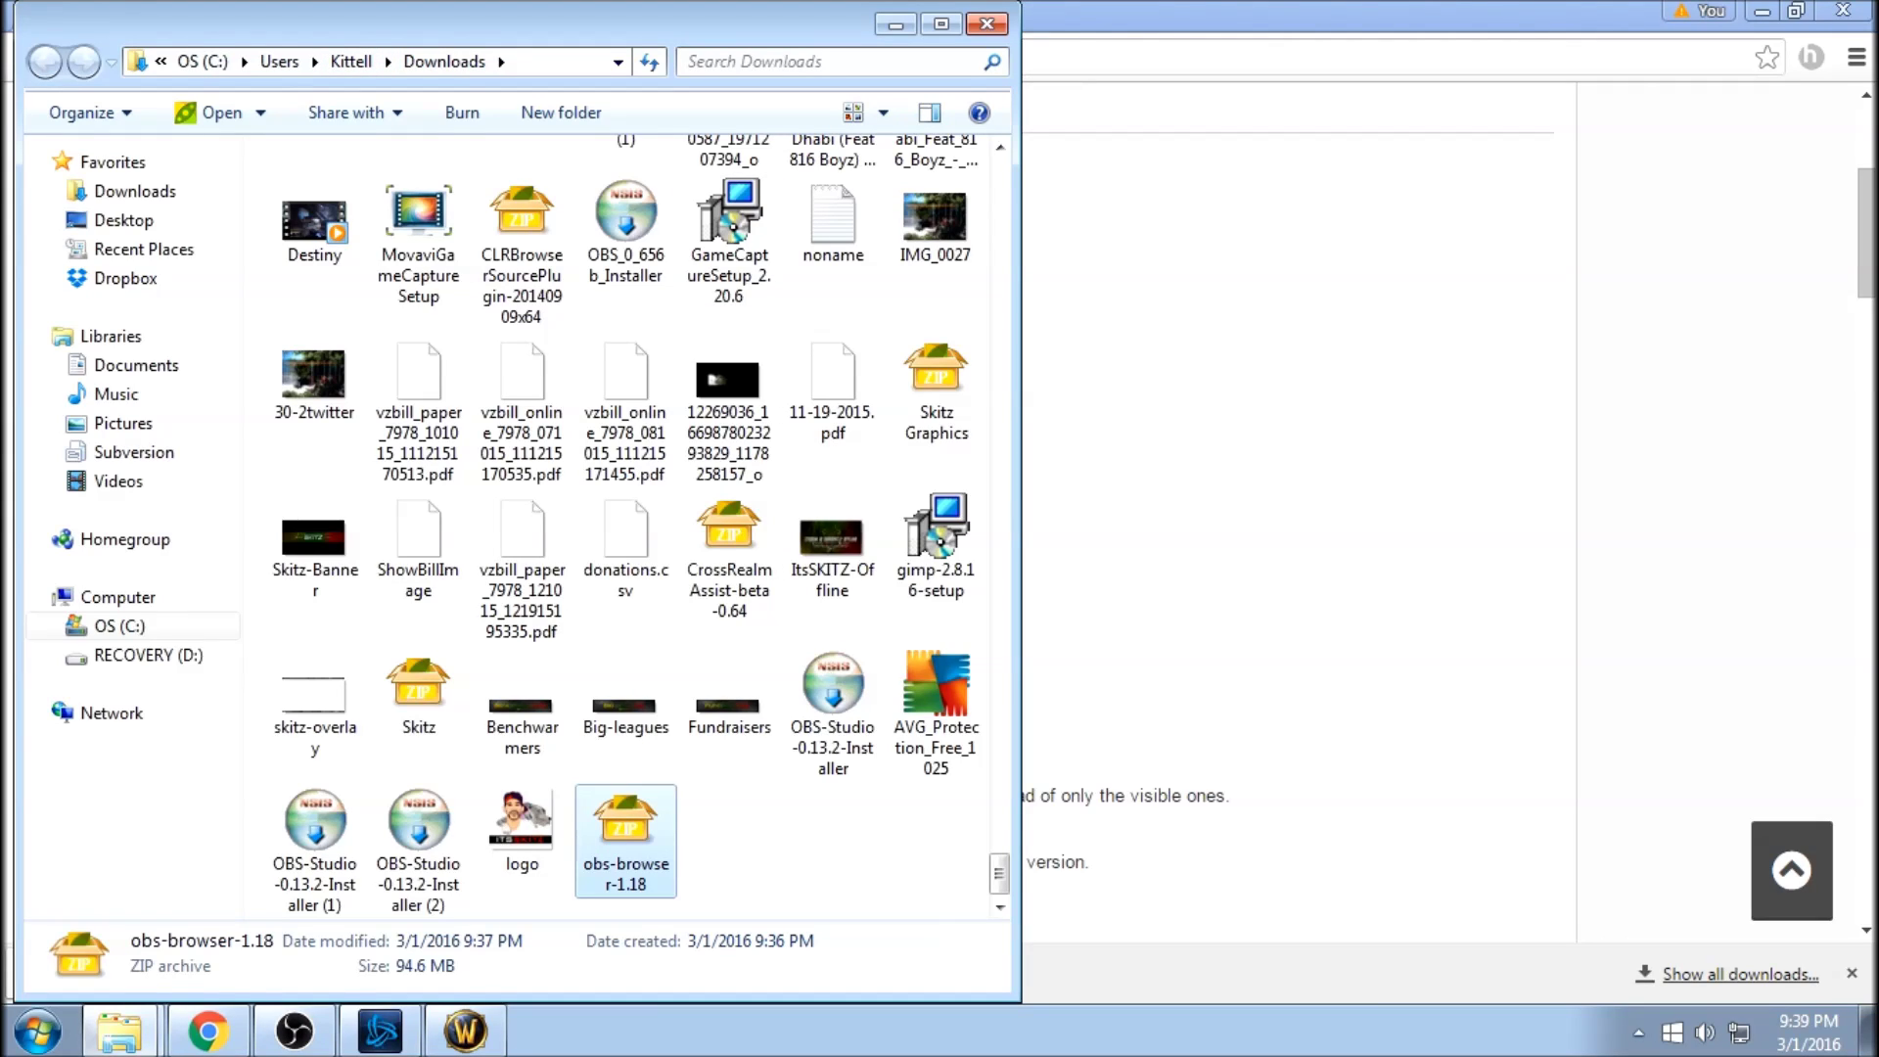
Extract obs-browser-1.18.zip with PeaZip into a new obs-browser-1.18-2 folder and snap that window right.
{"action": "right_click", "coordinate": [631, 803]}
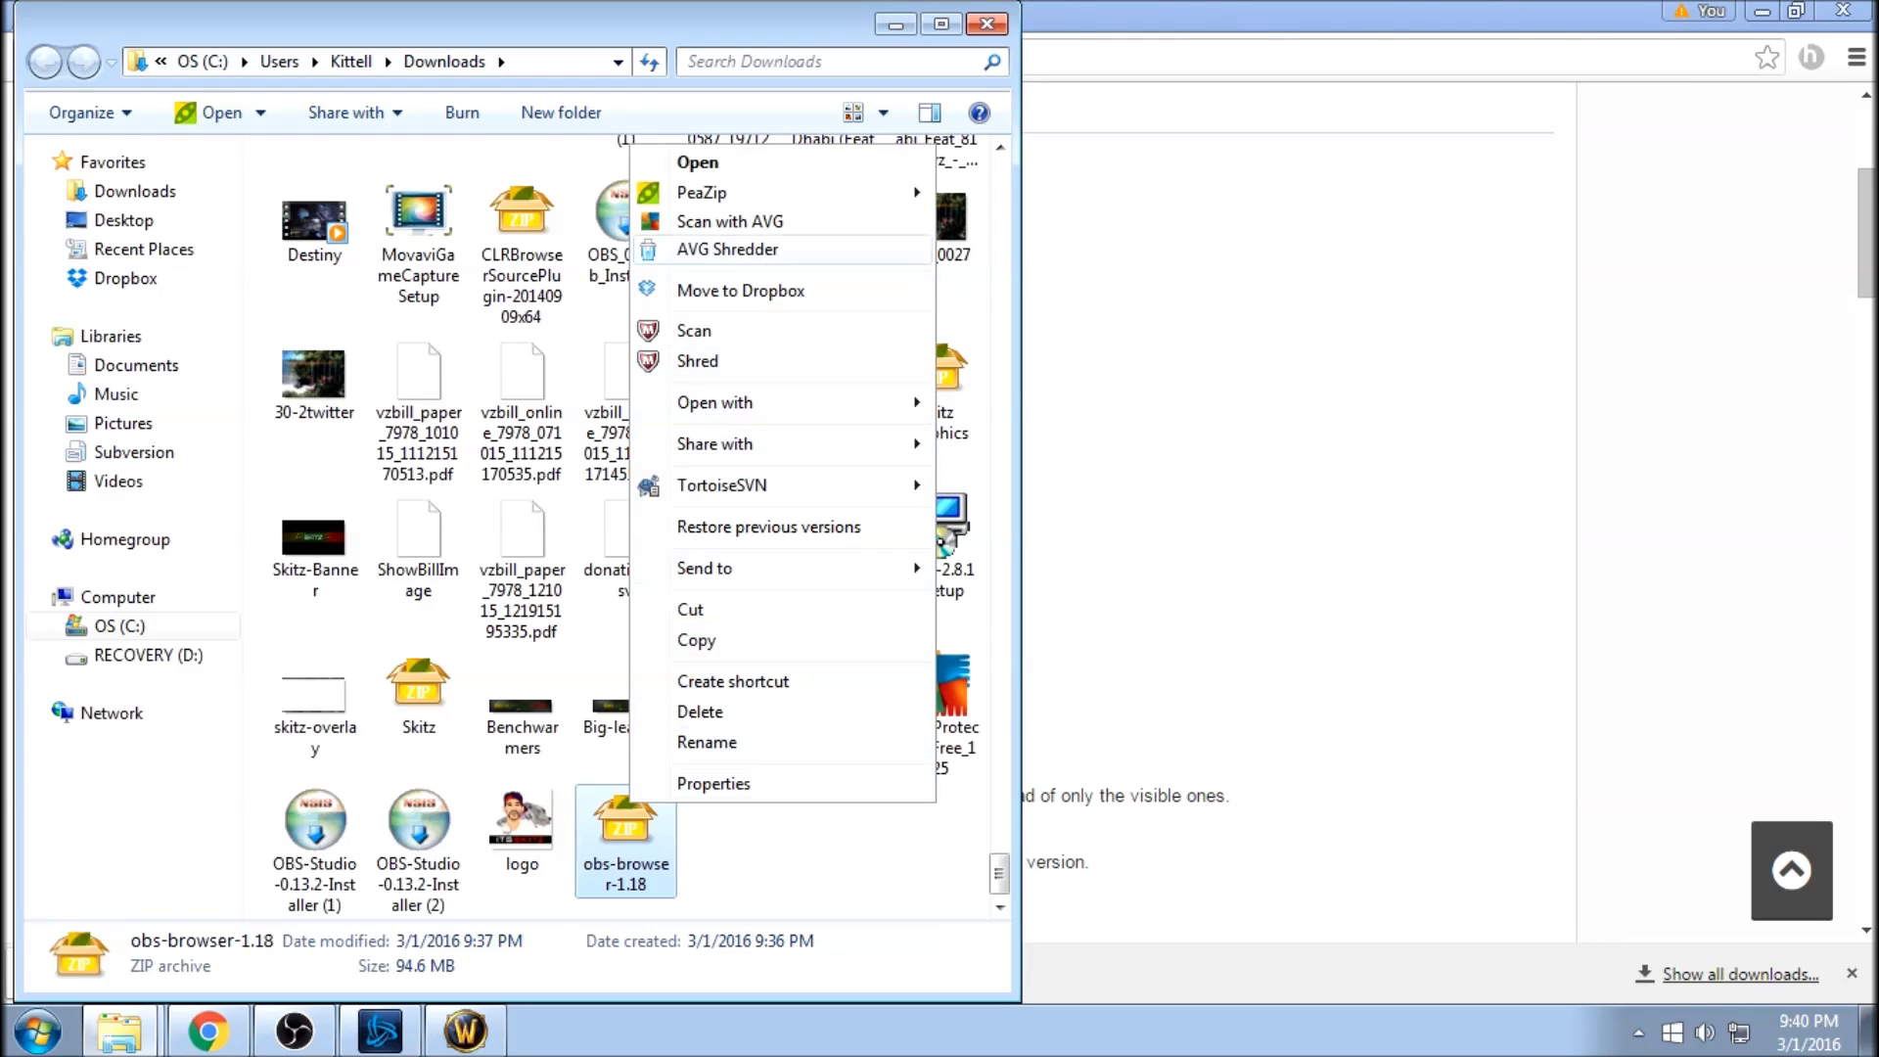
{"action": "mouse_move", "coordinate": [702, 192]}
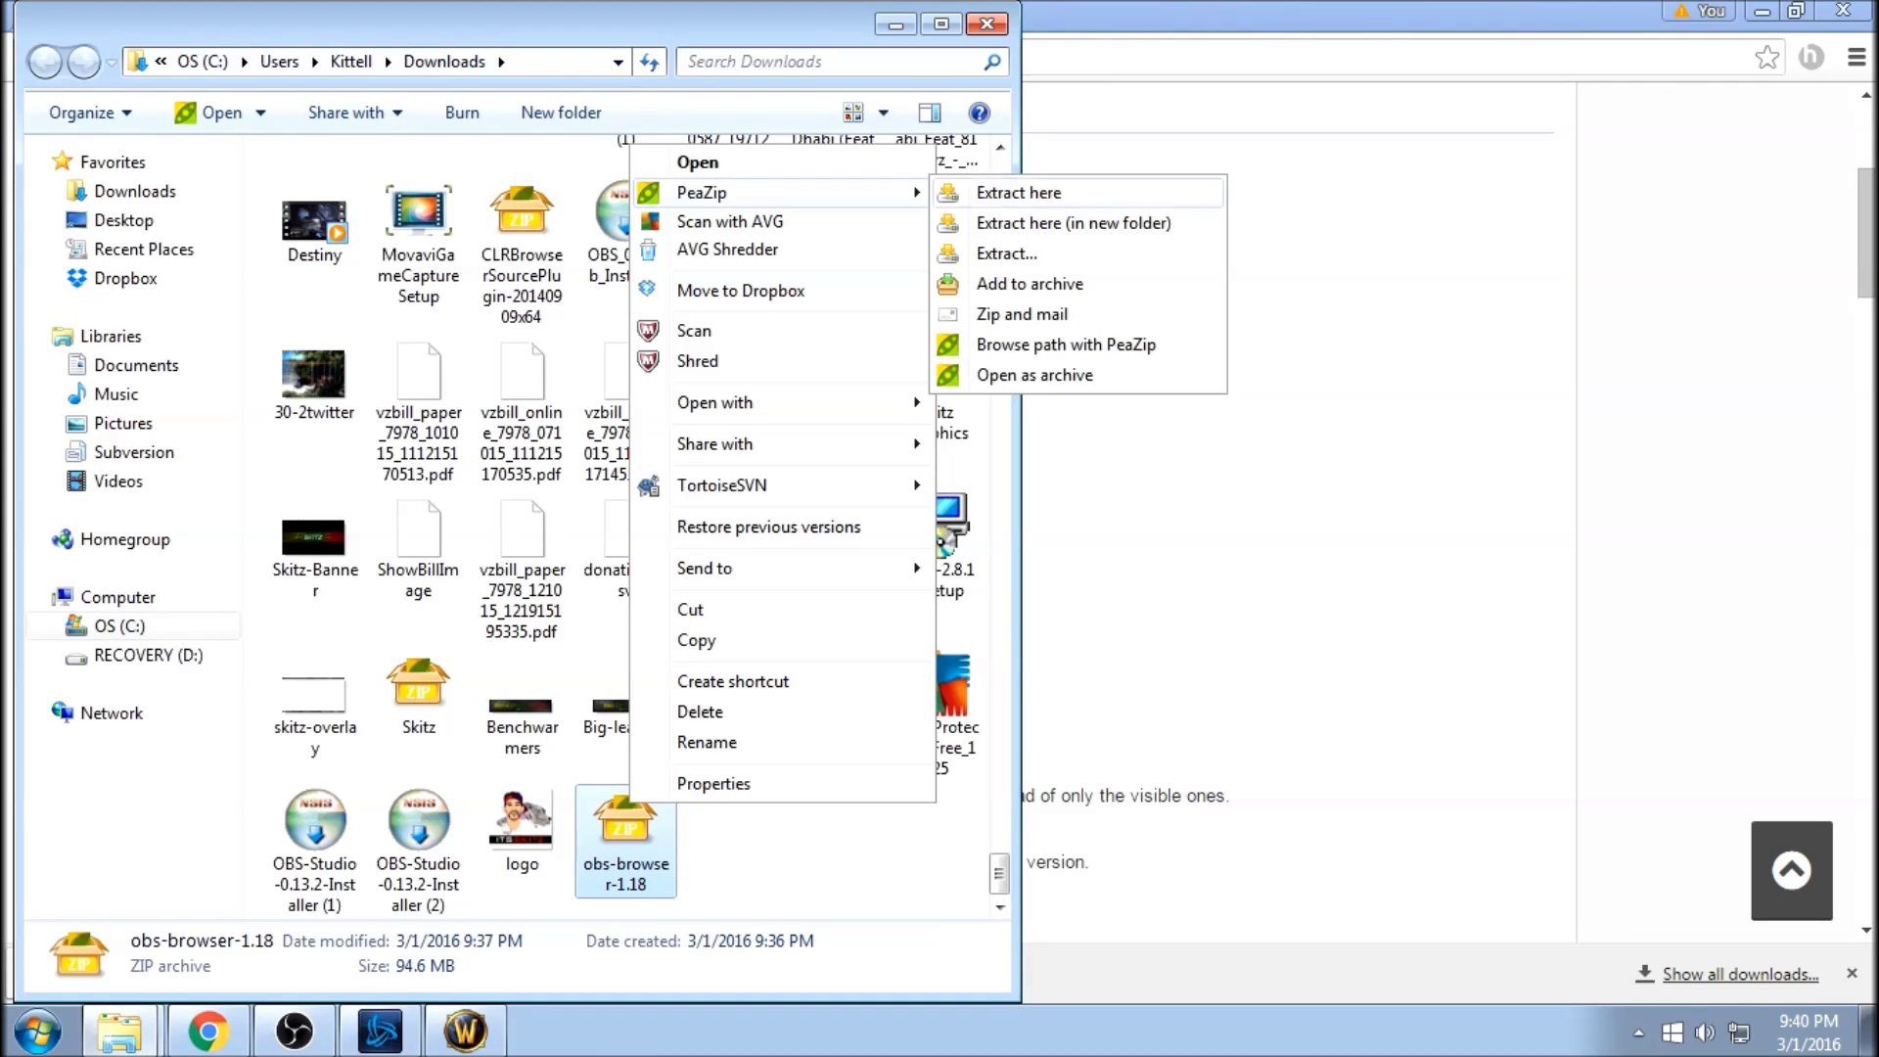
{"action": "left_click", "coordinate": [1074, 222]}
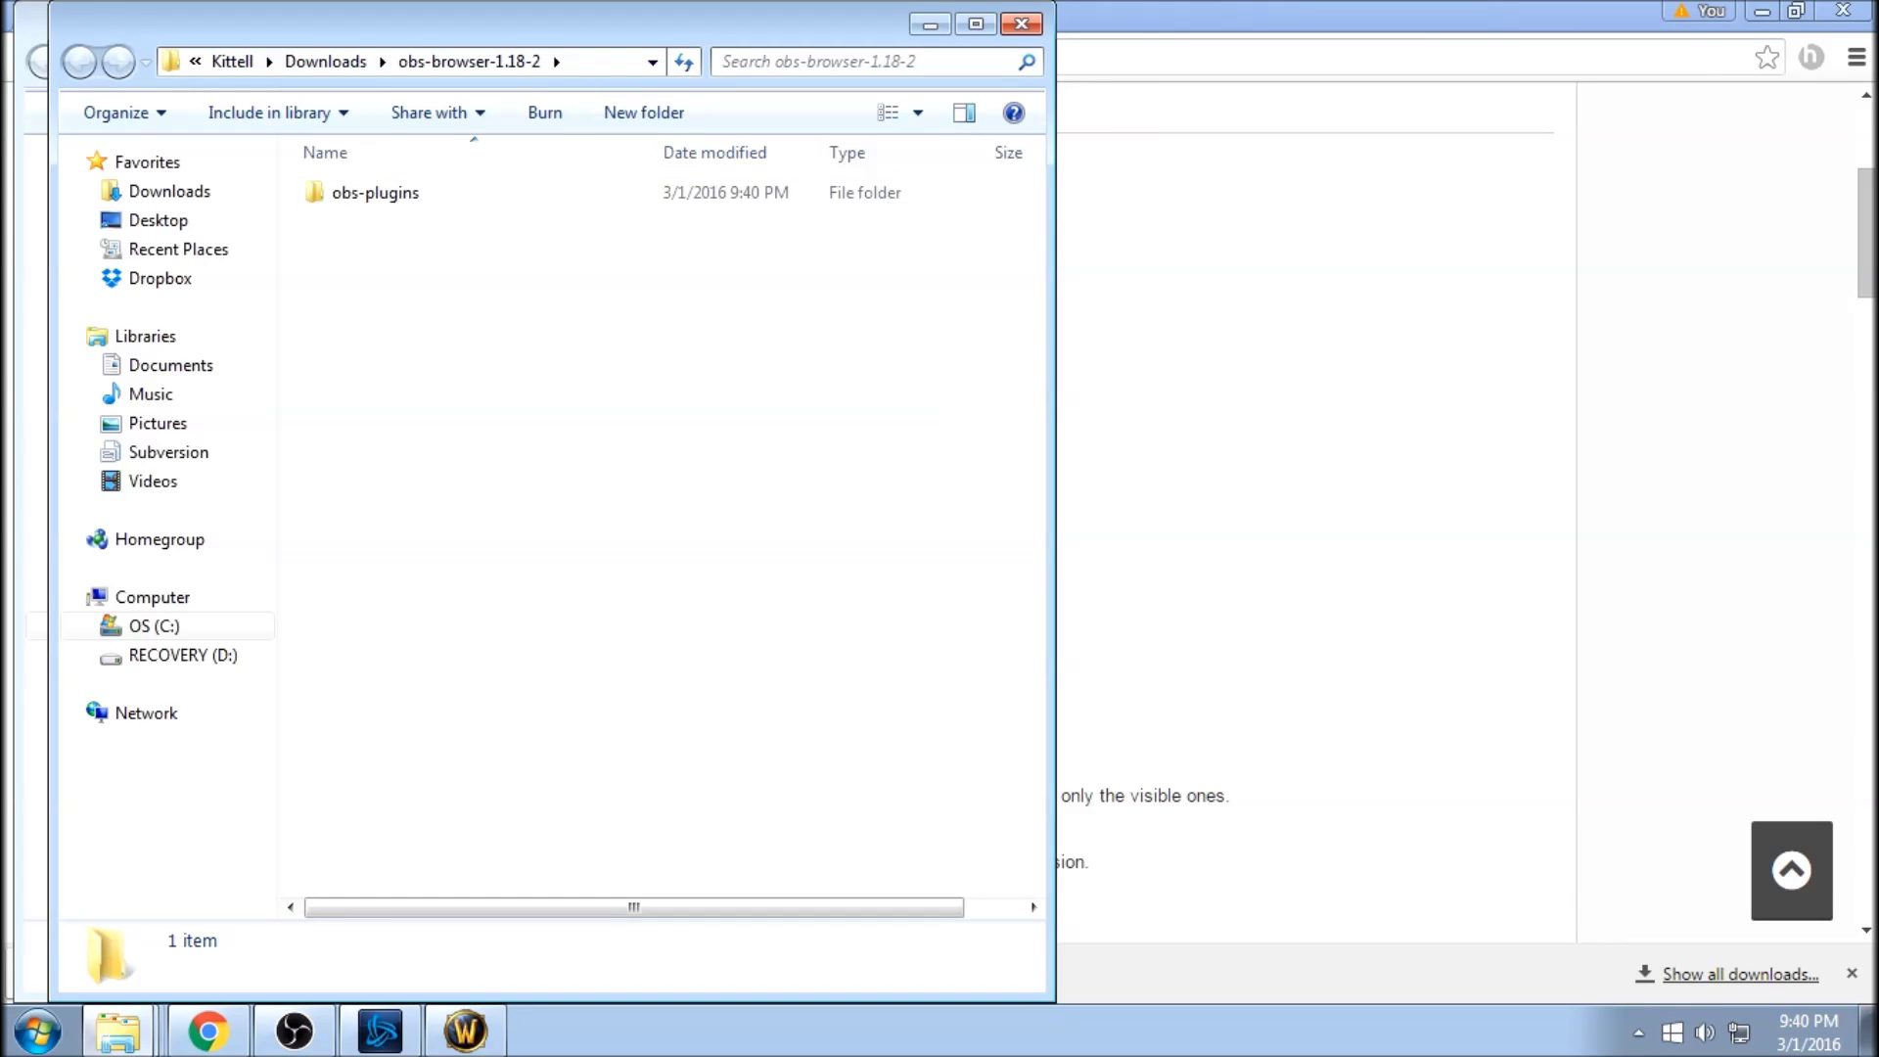
{"action": "key", "text": "super+Right"}
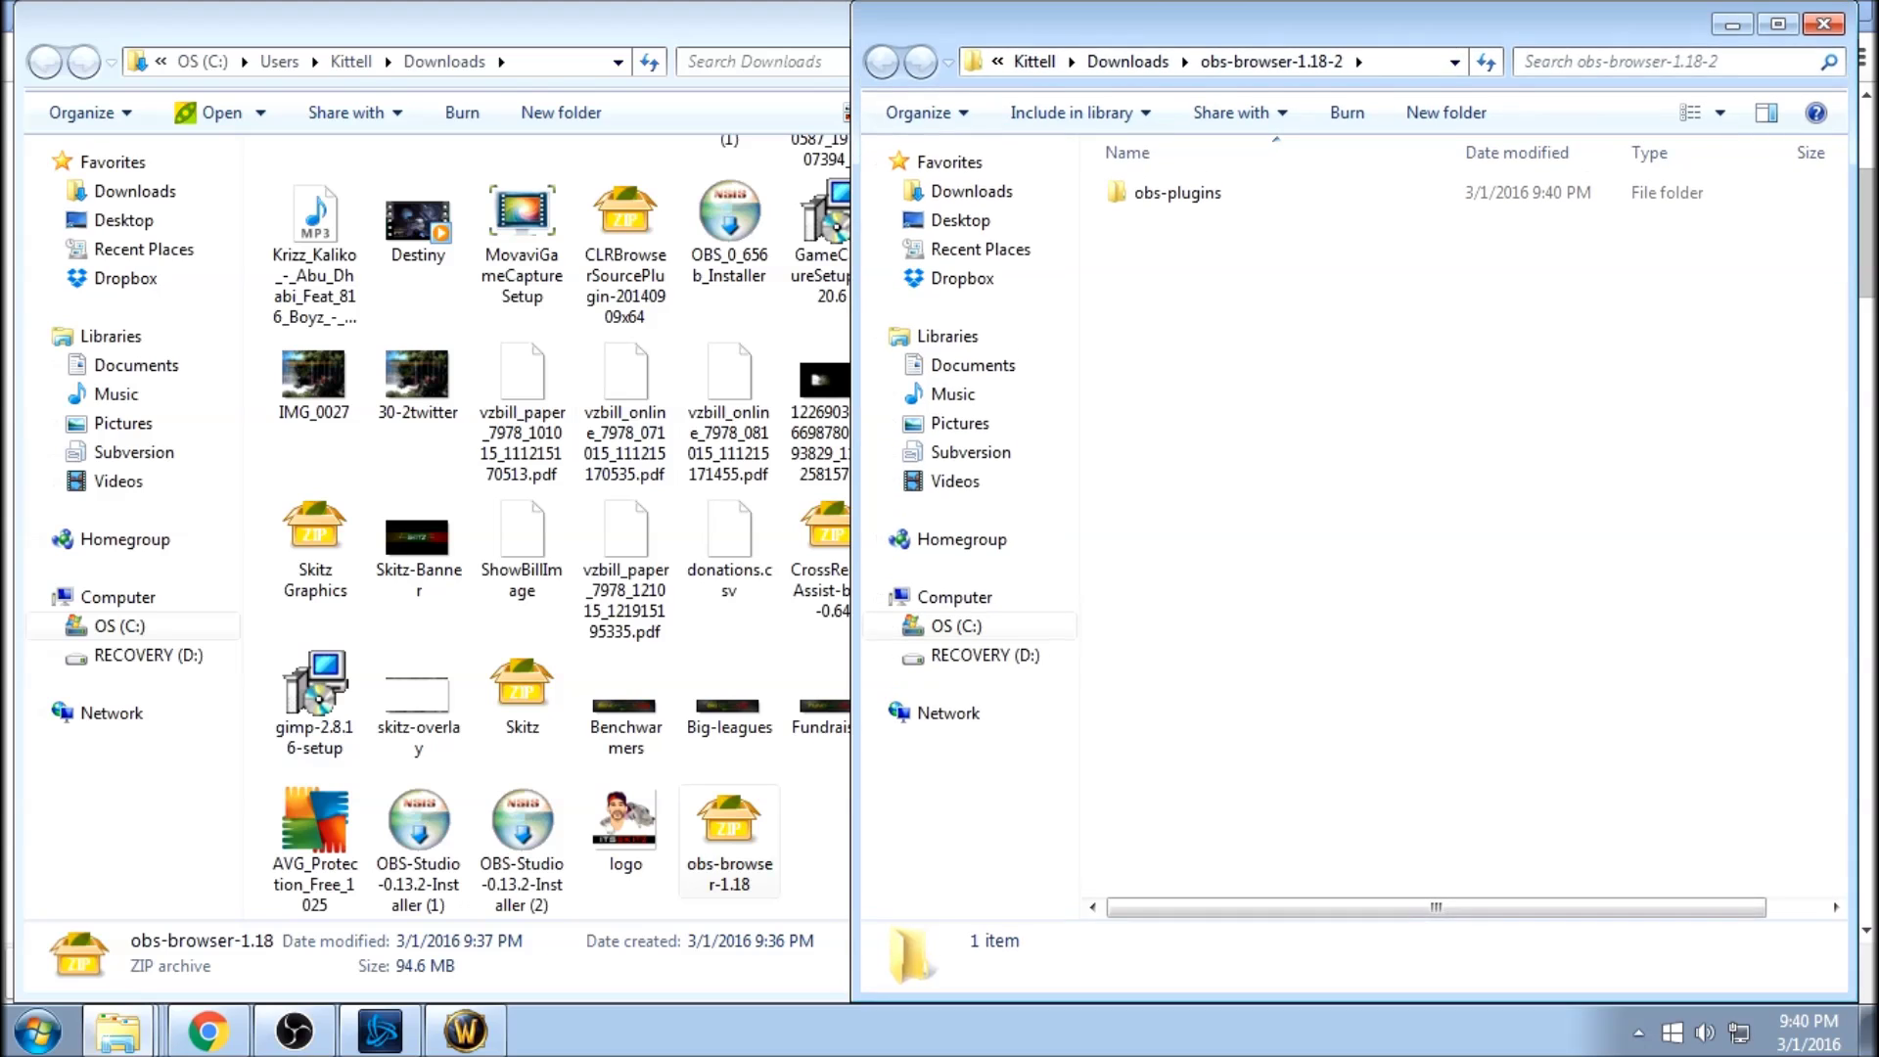
Open C:\Program Files (x86)\obs-studio in a second window and select the extracted obs-plugins folder.
{"action": "left_click", "coordinate": [39, 1030]}
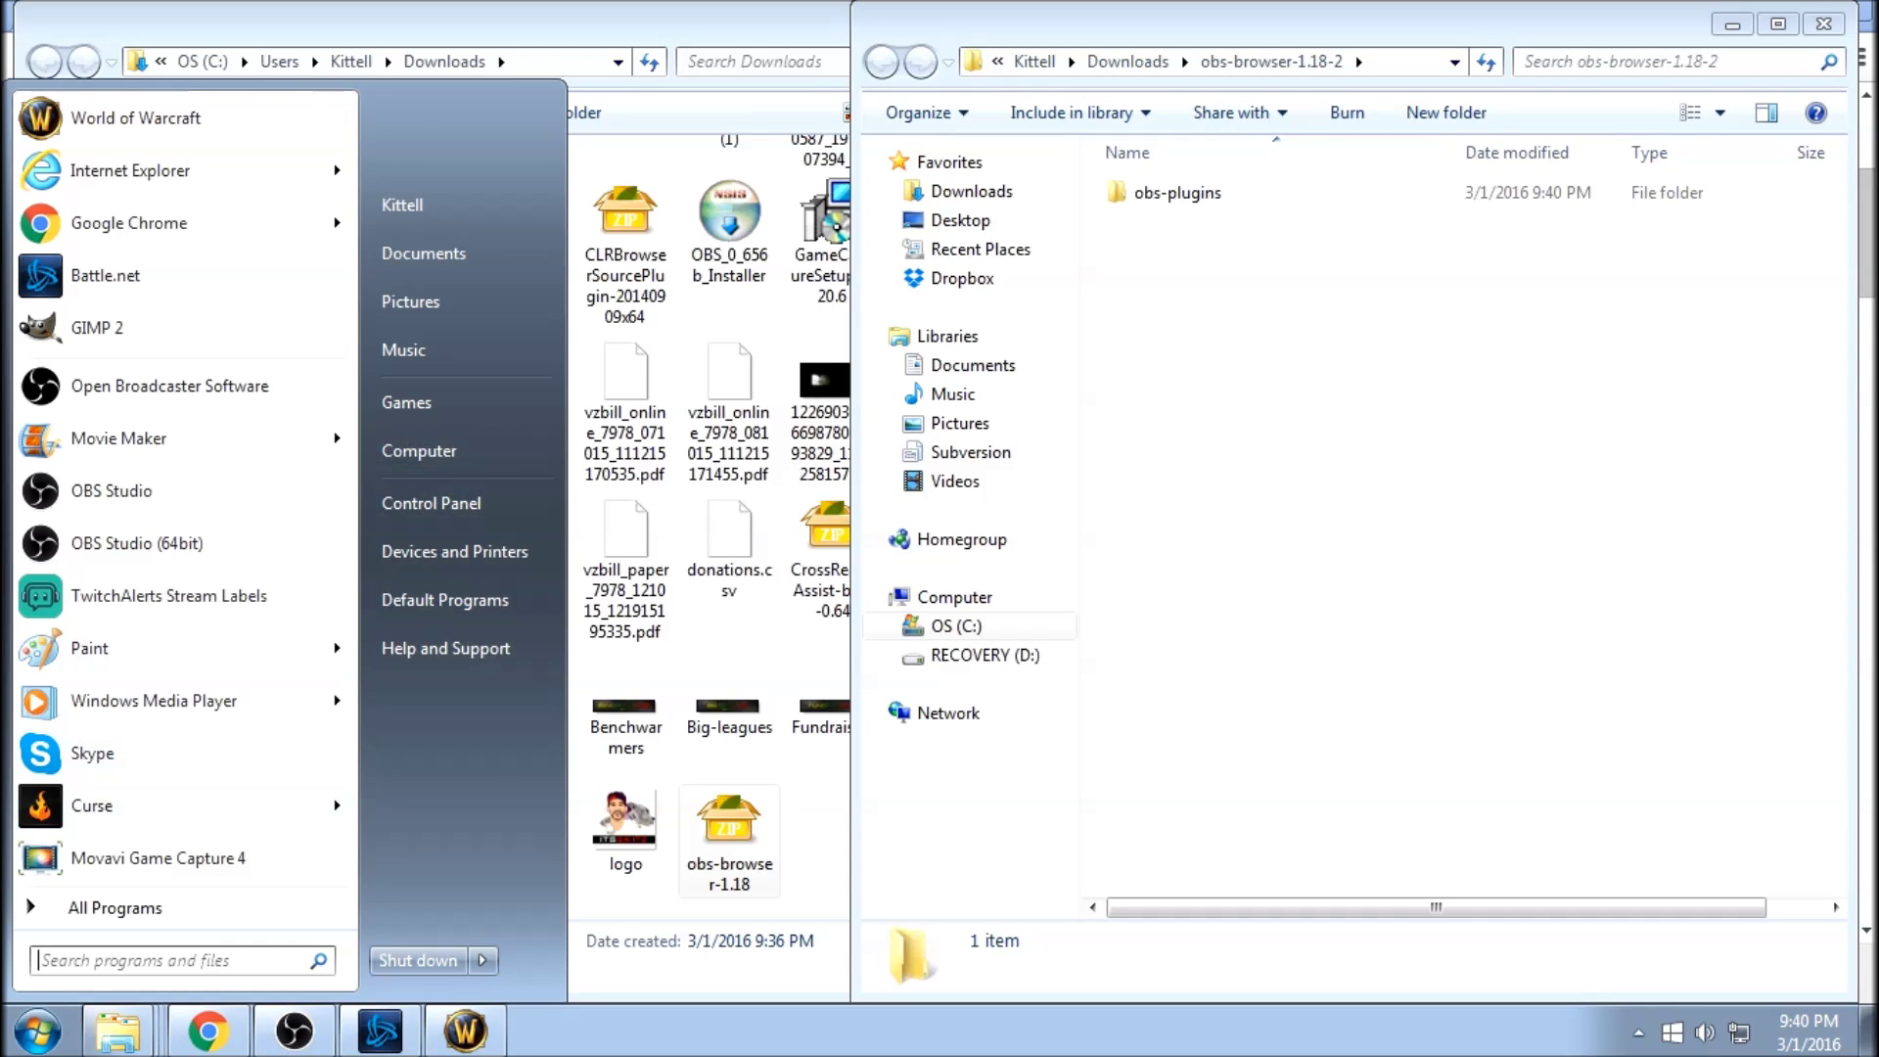
{"action": "left_click", "coordinate": [464, 451]}
{"action": "double_click", "coordinate": [391, 206]}
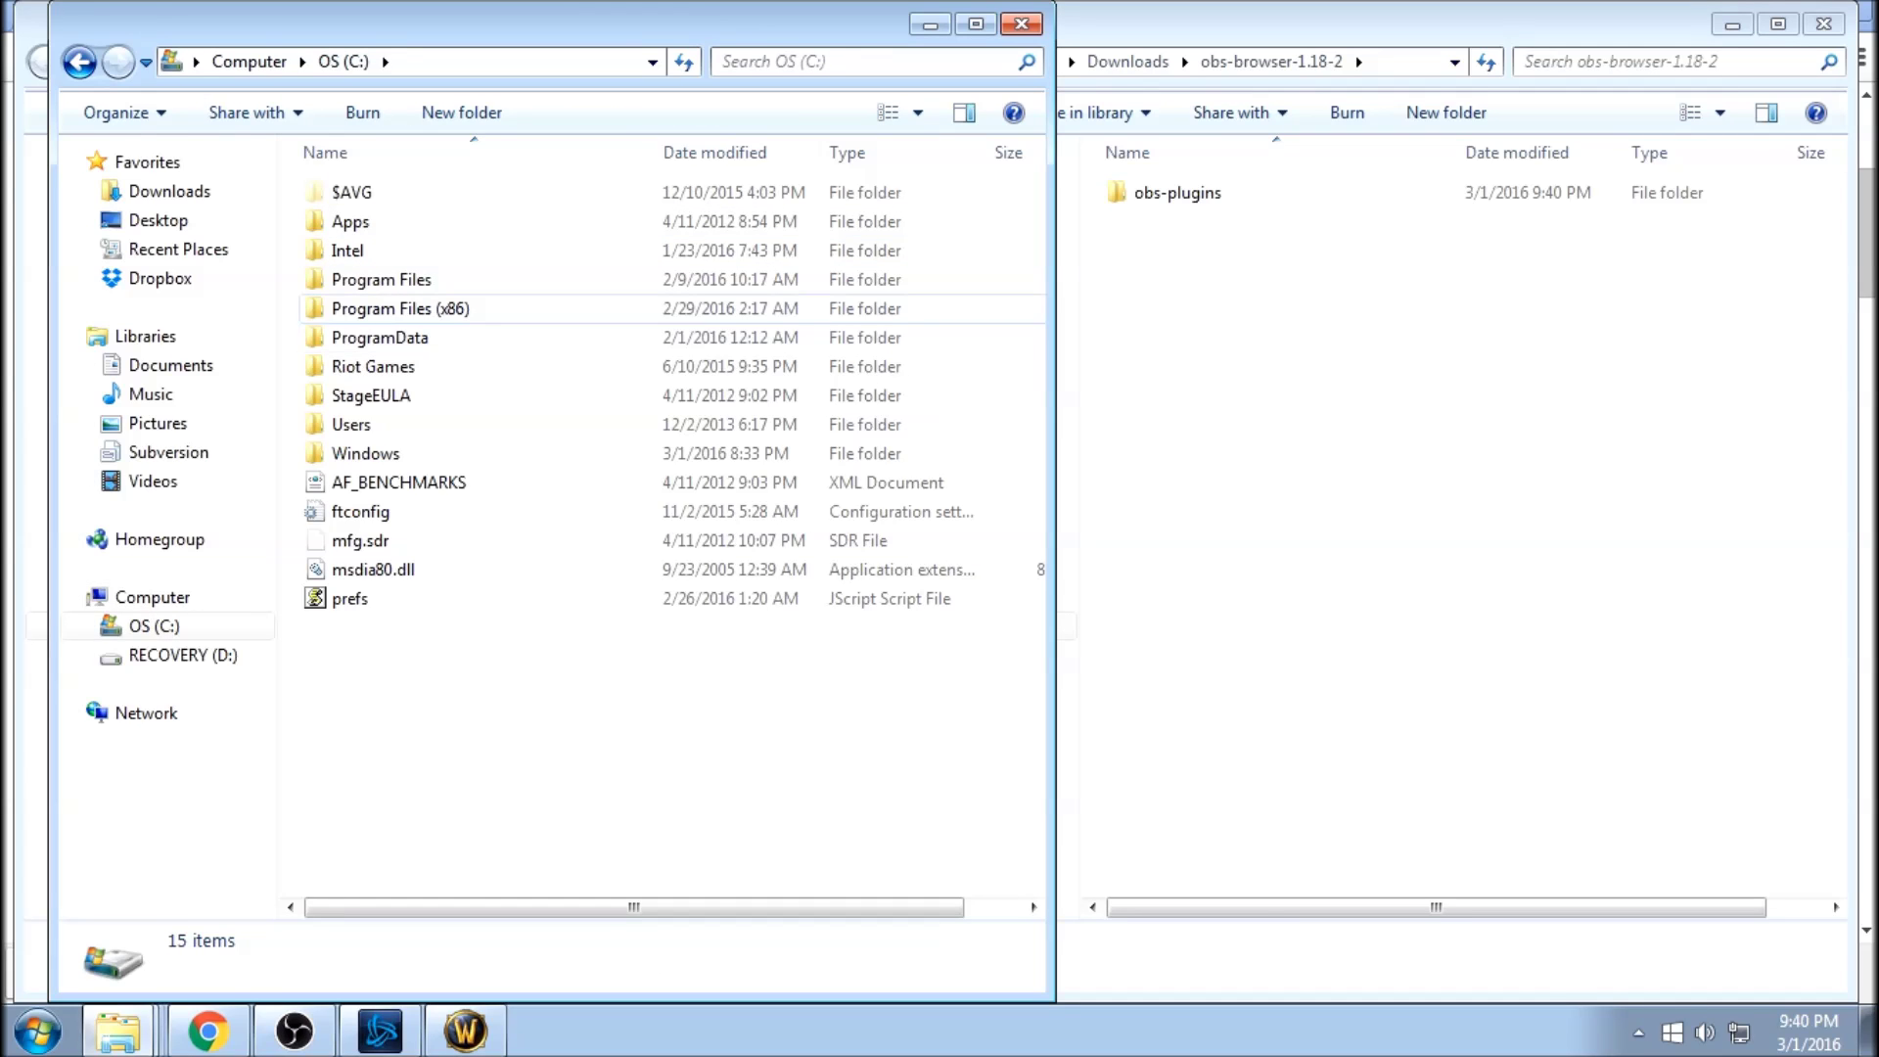
{"action": "double_click", "coordinate": [400, 309]}
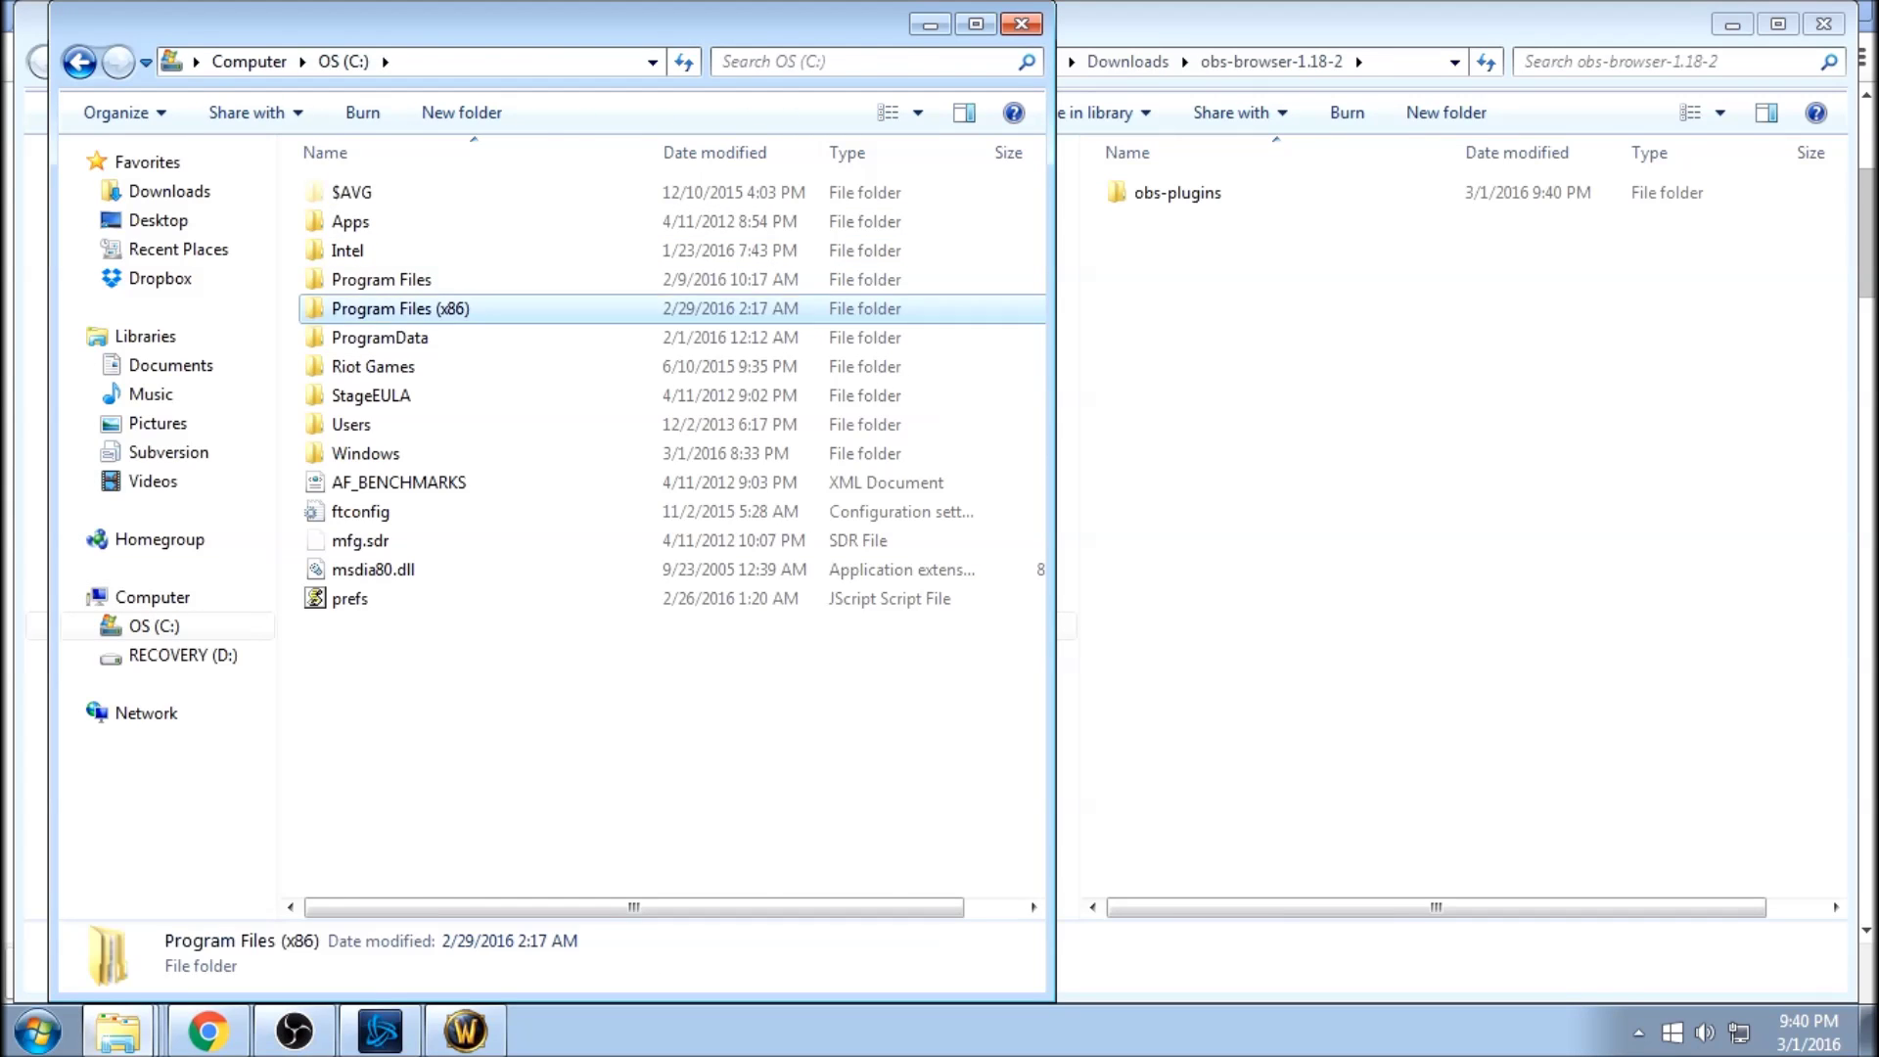
{"action": "scroll", "coordinate": [400, 308], "scroll_direction": "down", "scroll_amount": 7}
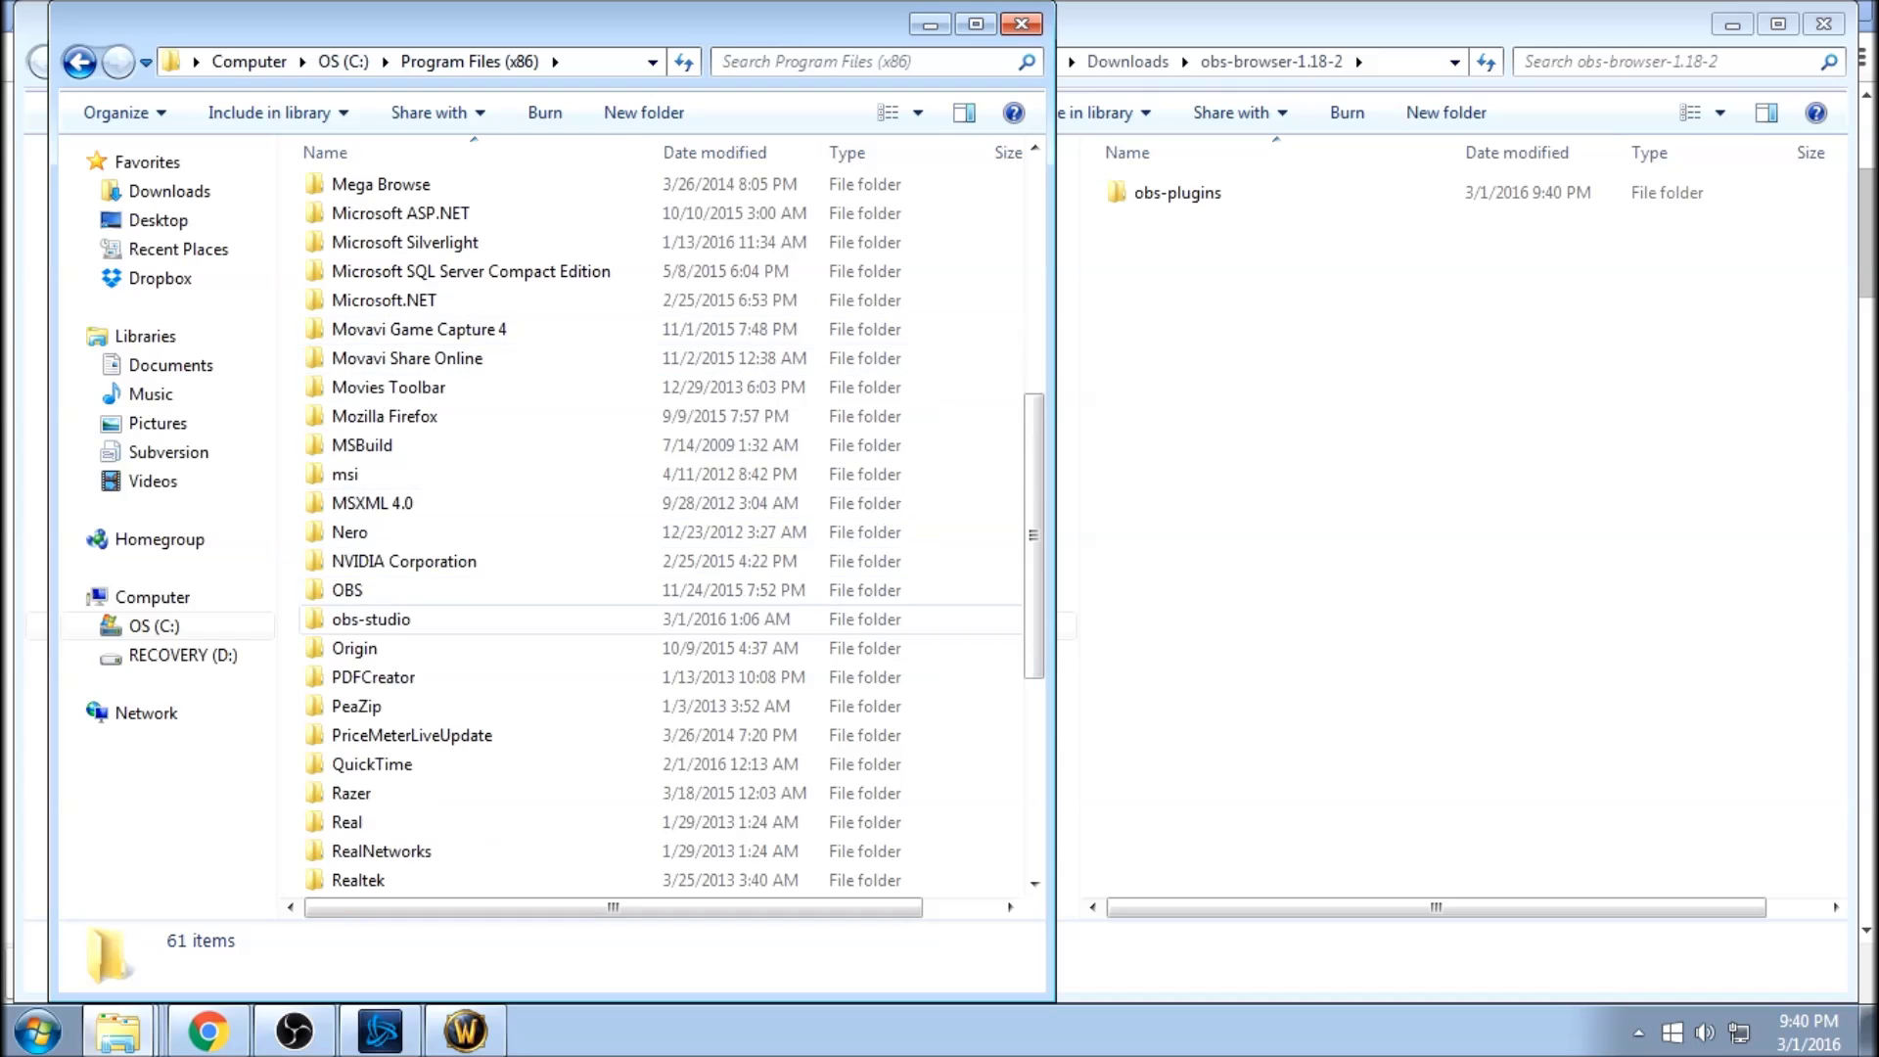
{"action": "double_click", "coordinate": [371, 618]}
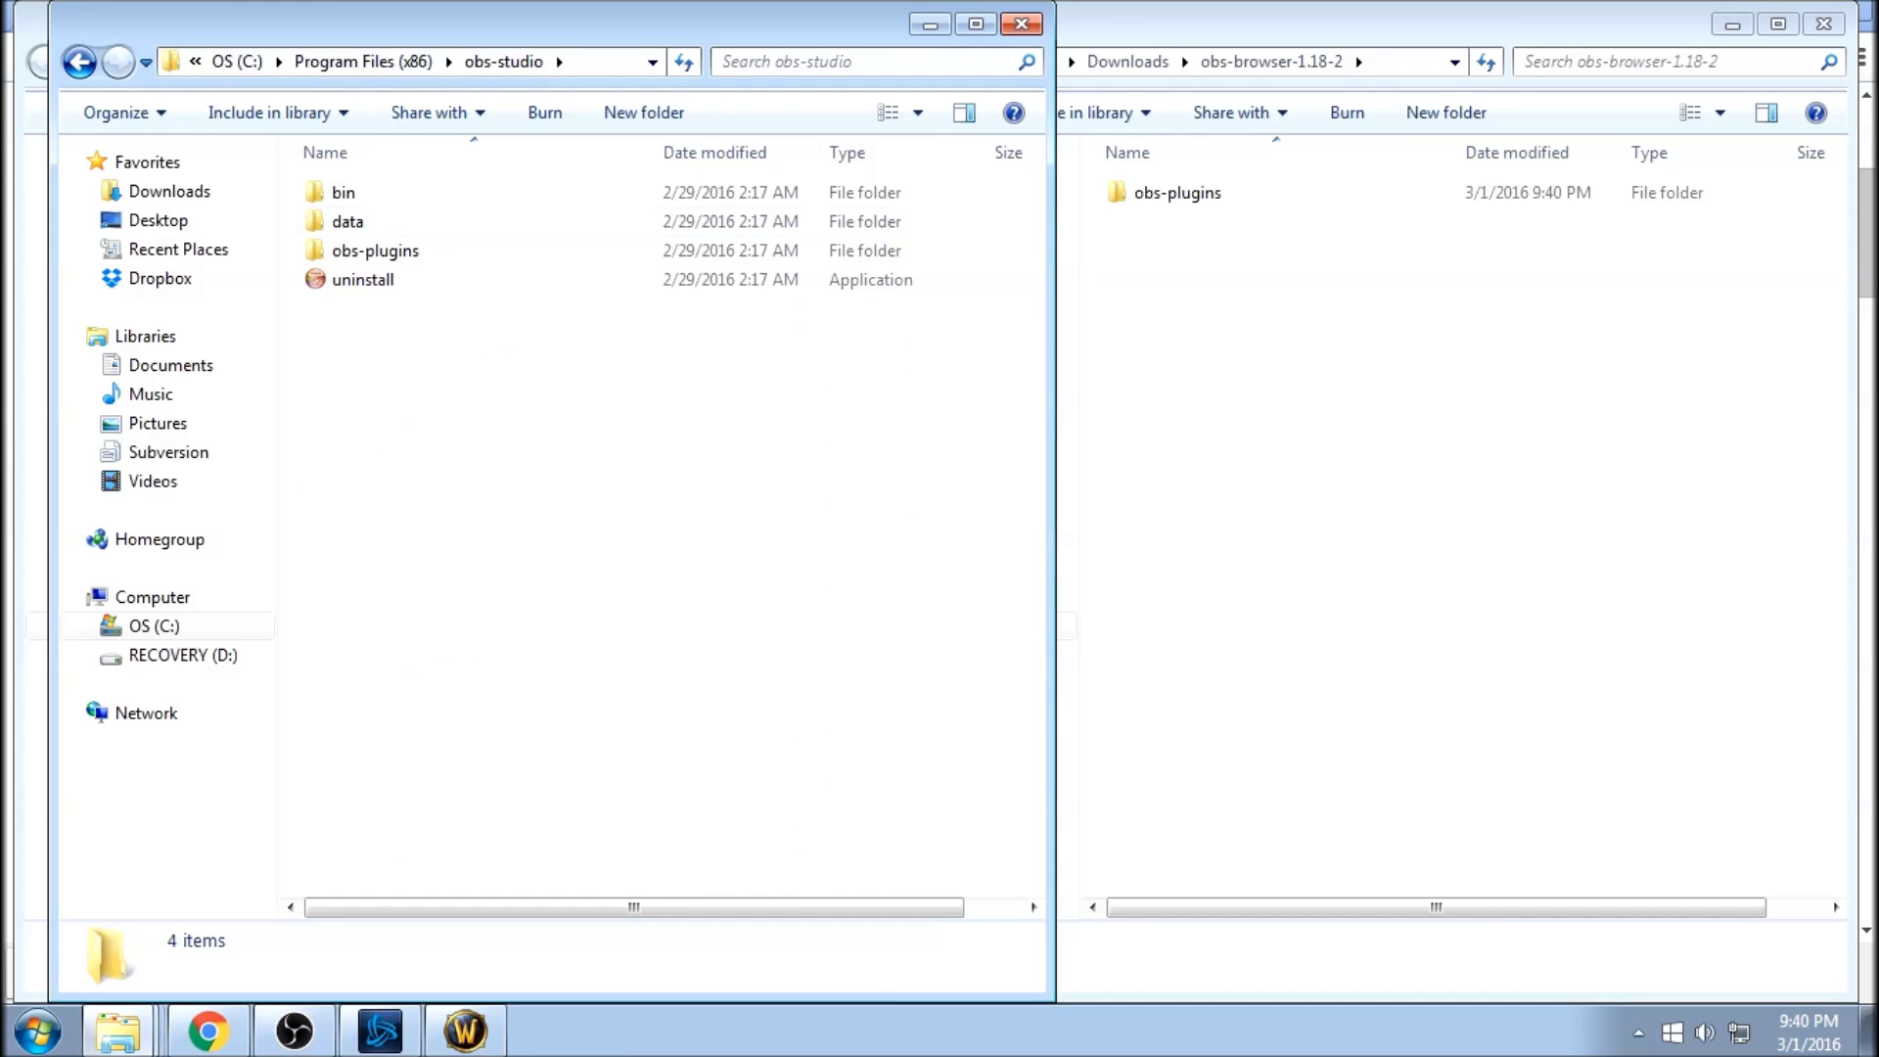
{"action": "left_click", "coordinate": [1178, 193]}
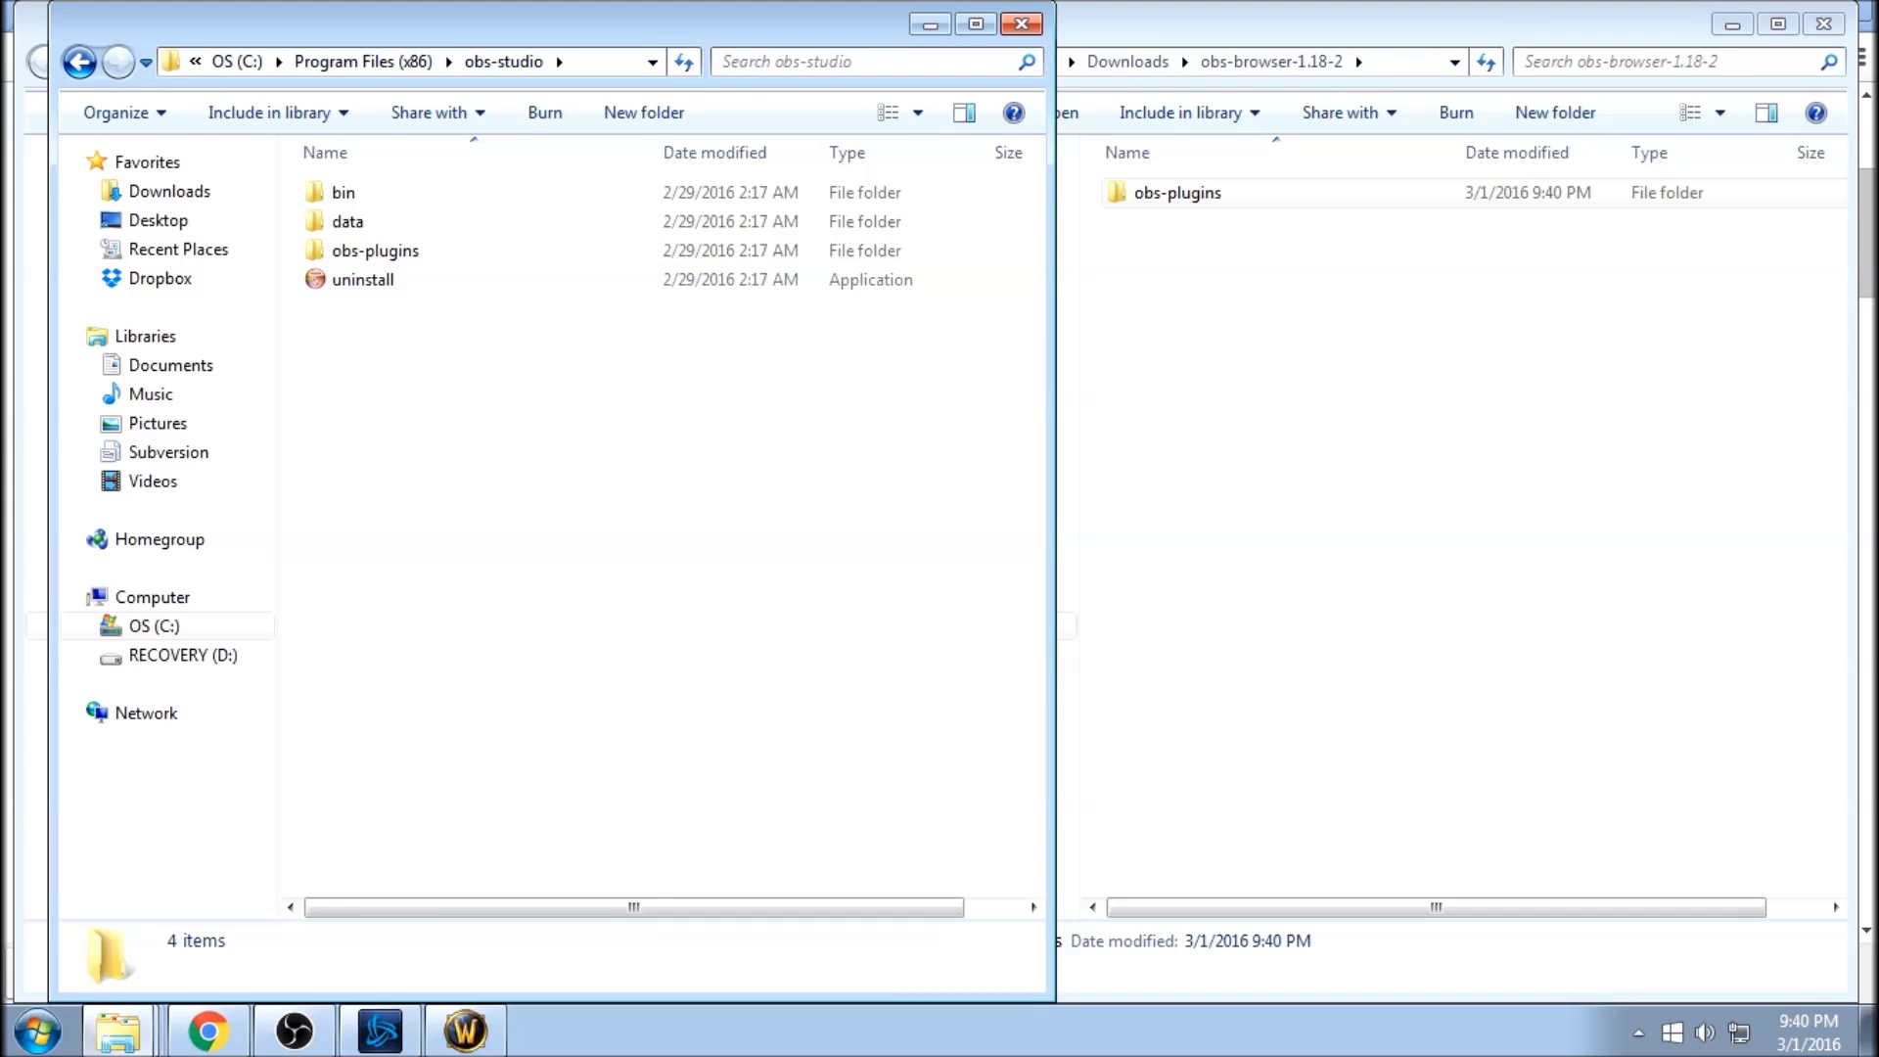
Move obs-plugins into obs-studio, merging folders and replacing all conflicting files, then close the window.
{"action": "key", "text": "ctrl+v"}
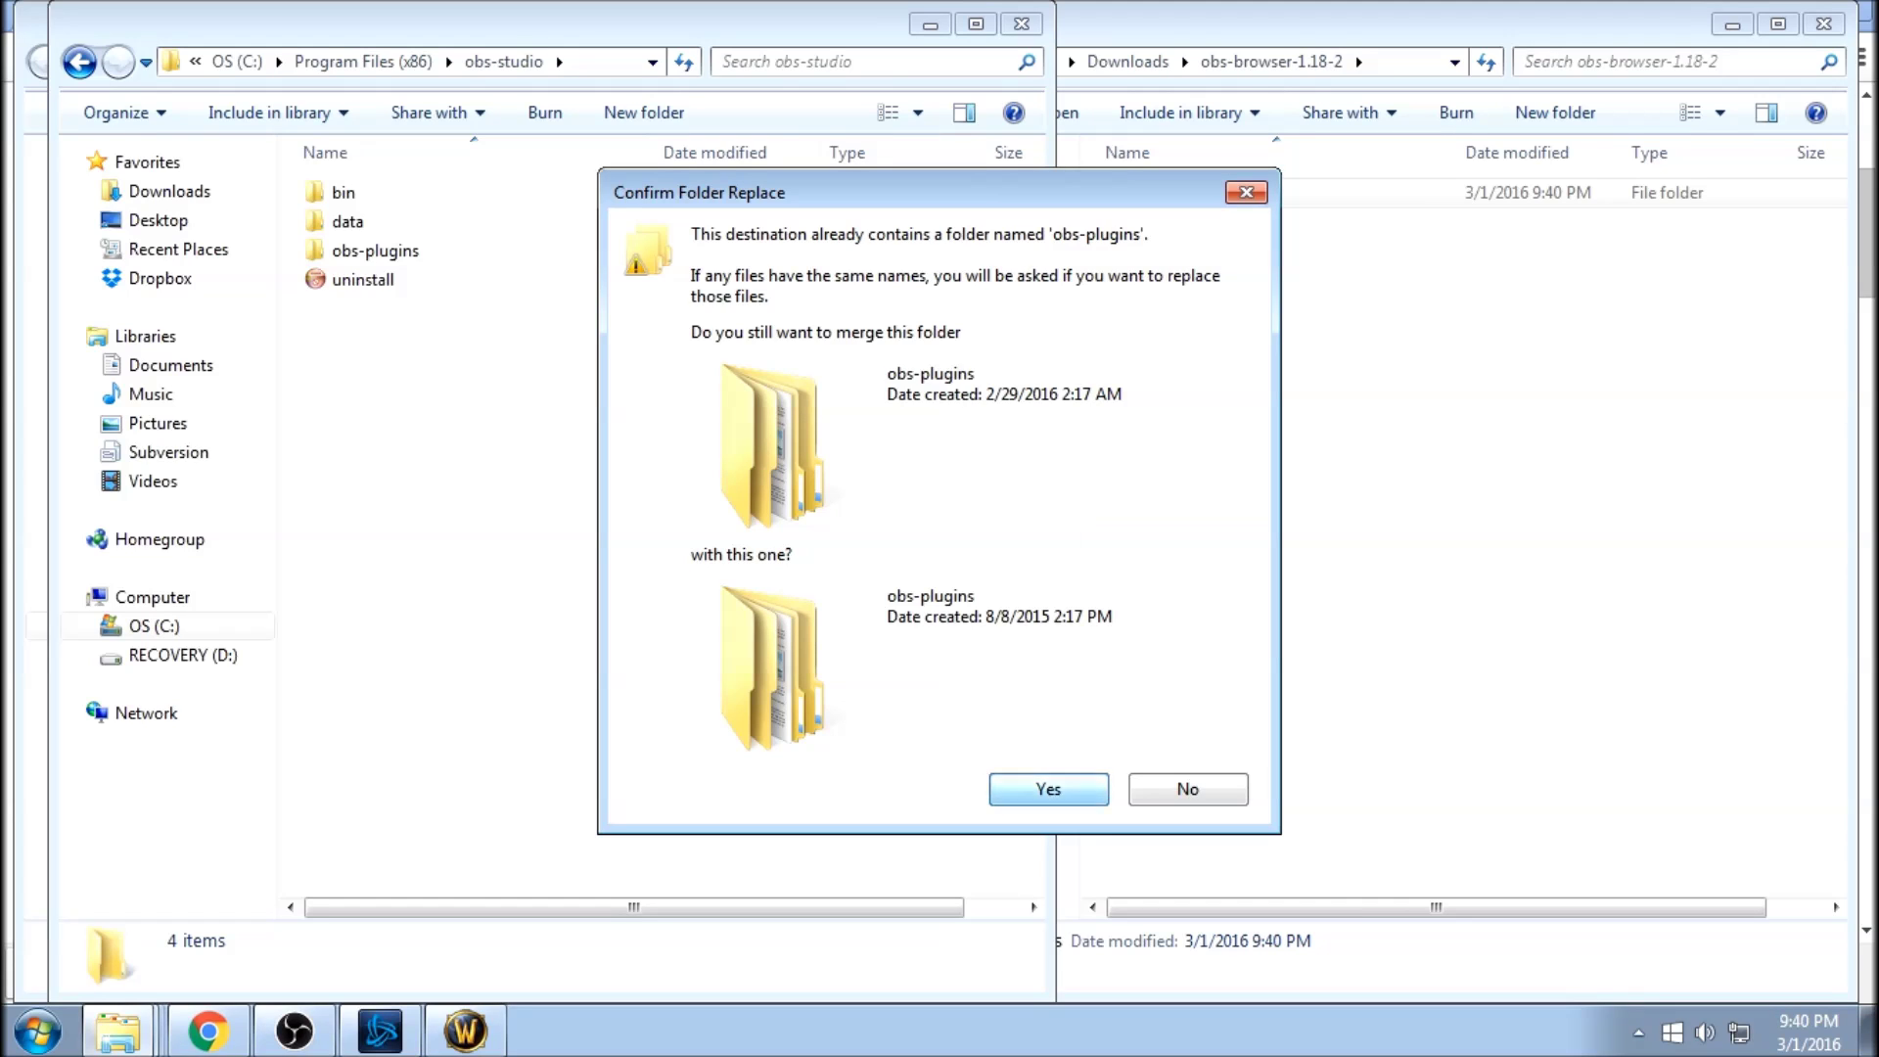
{"action": "key", "text": "Return"}
{"action": "key", "text": "Return"}
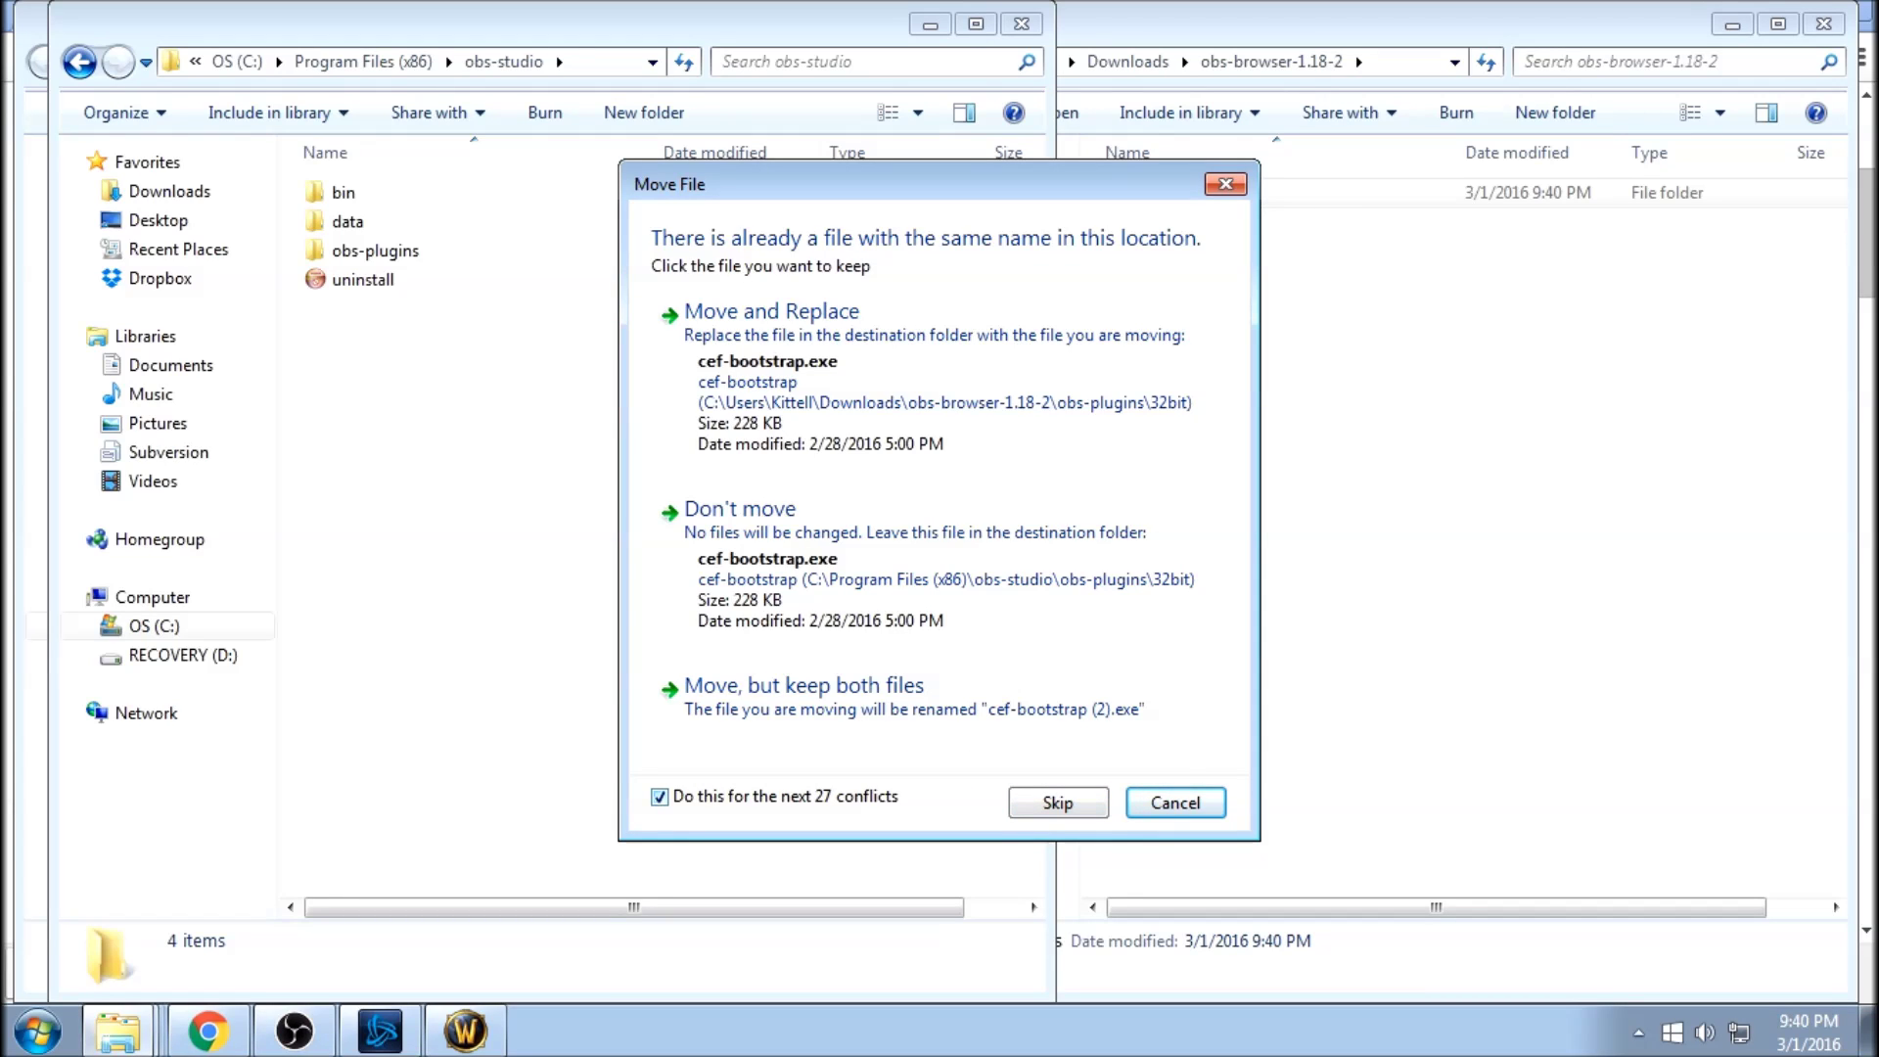
{"action": "key", "text": "Return"}
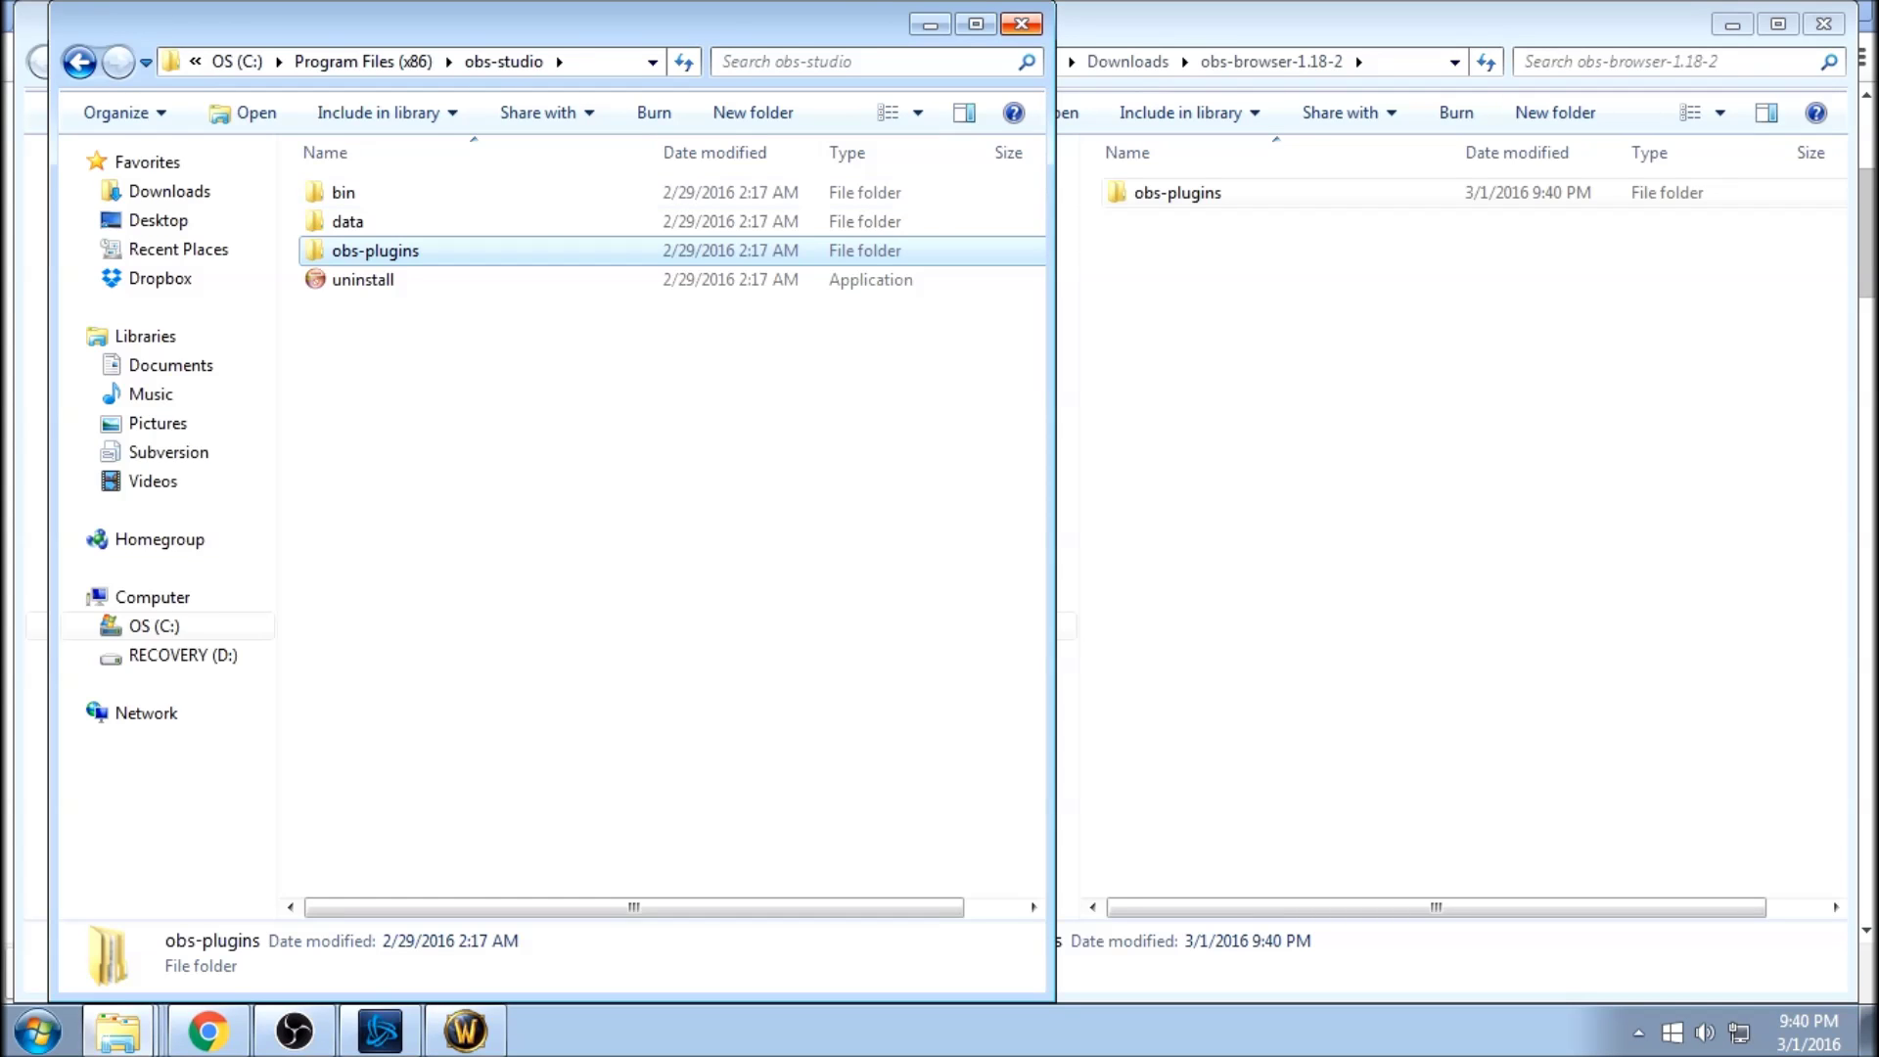
{"action": "key", "text": "alt+F4"}
Close both Explorer windows, minimize Chrome, and close OBS Studio.
{"action": "left_click", "coordinate": [1824, 23]}
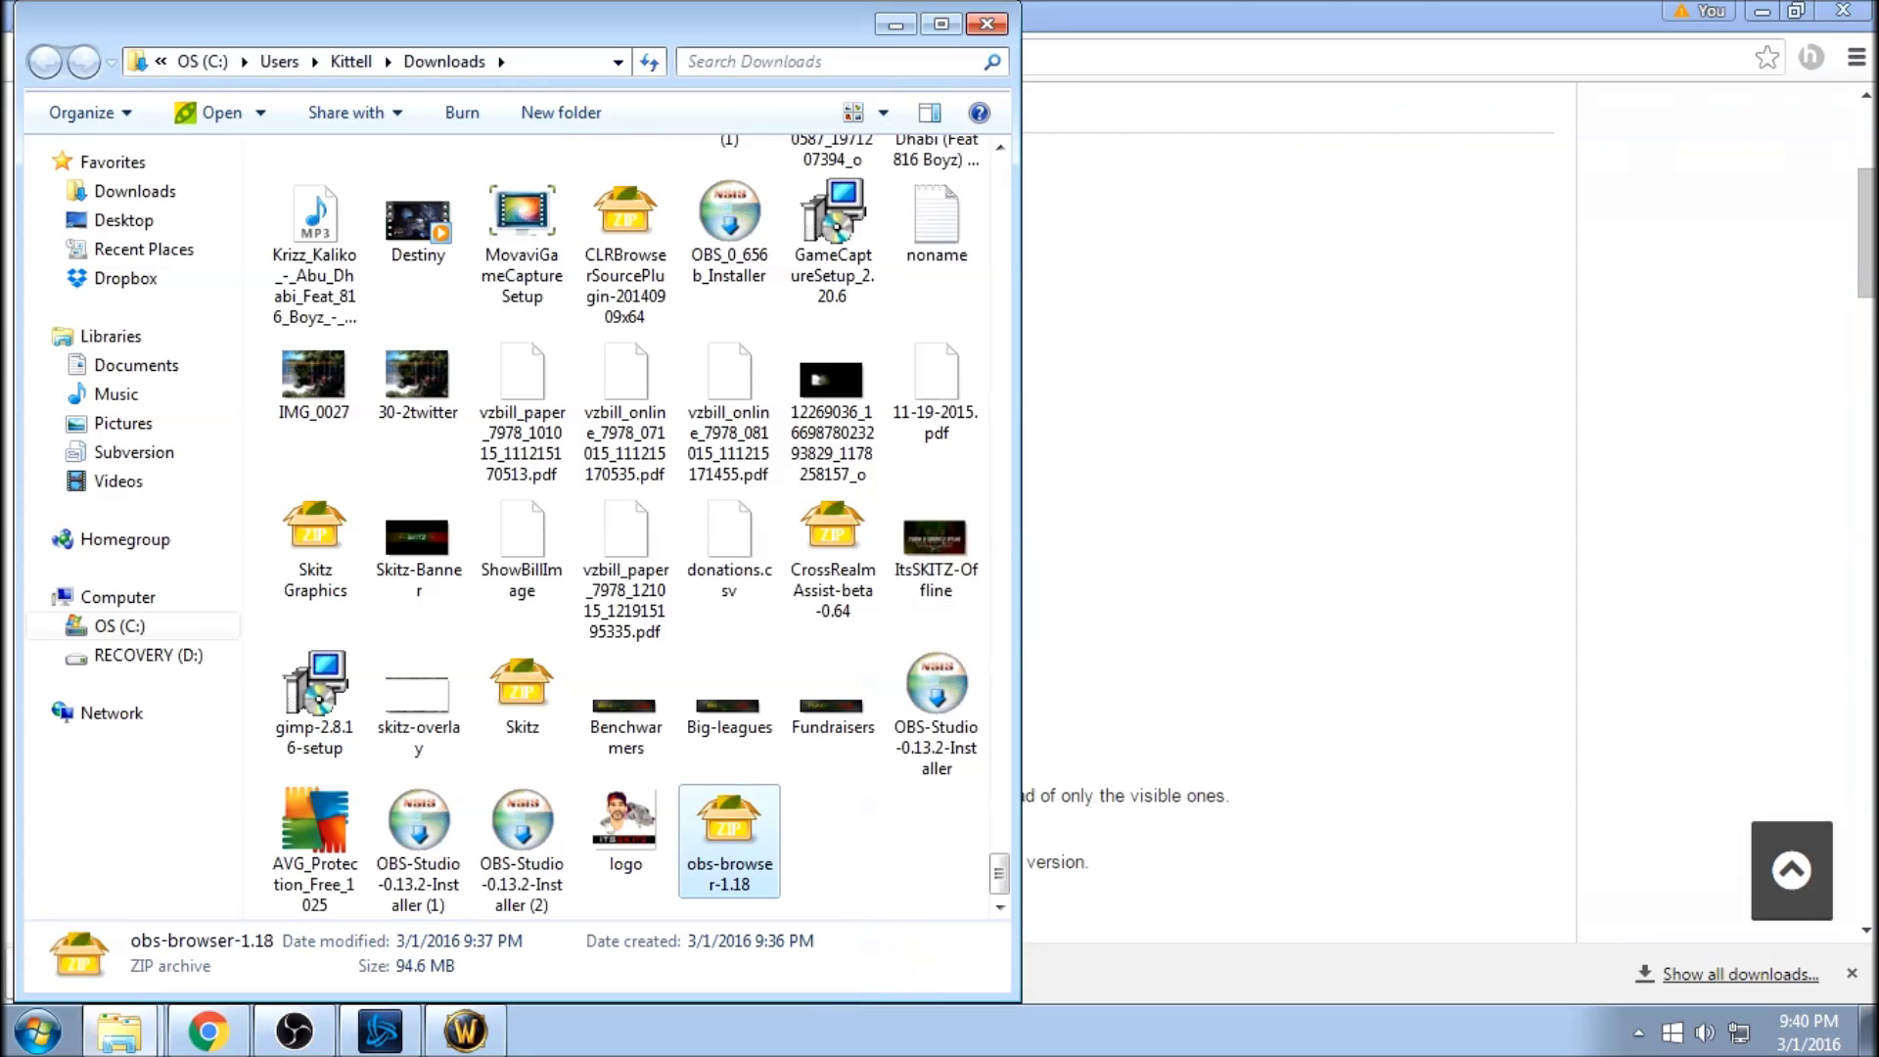
{"action": "left_click", "coordinate": [987, 24]}
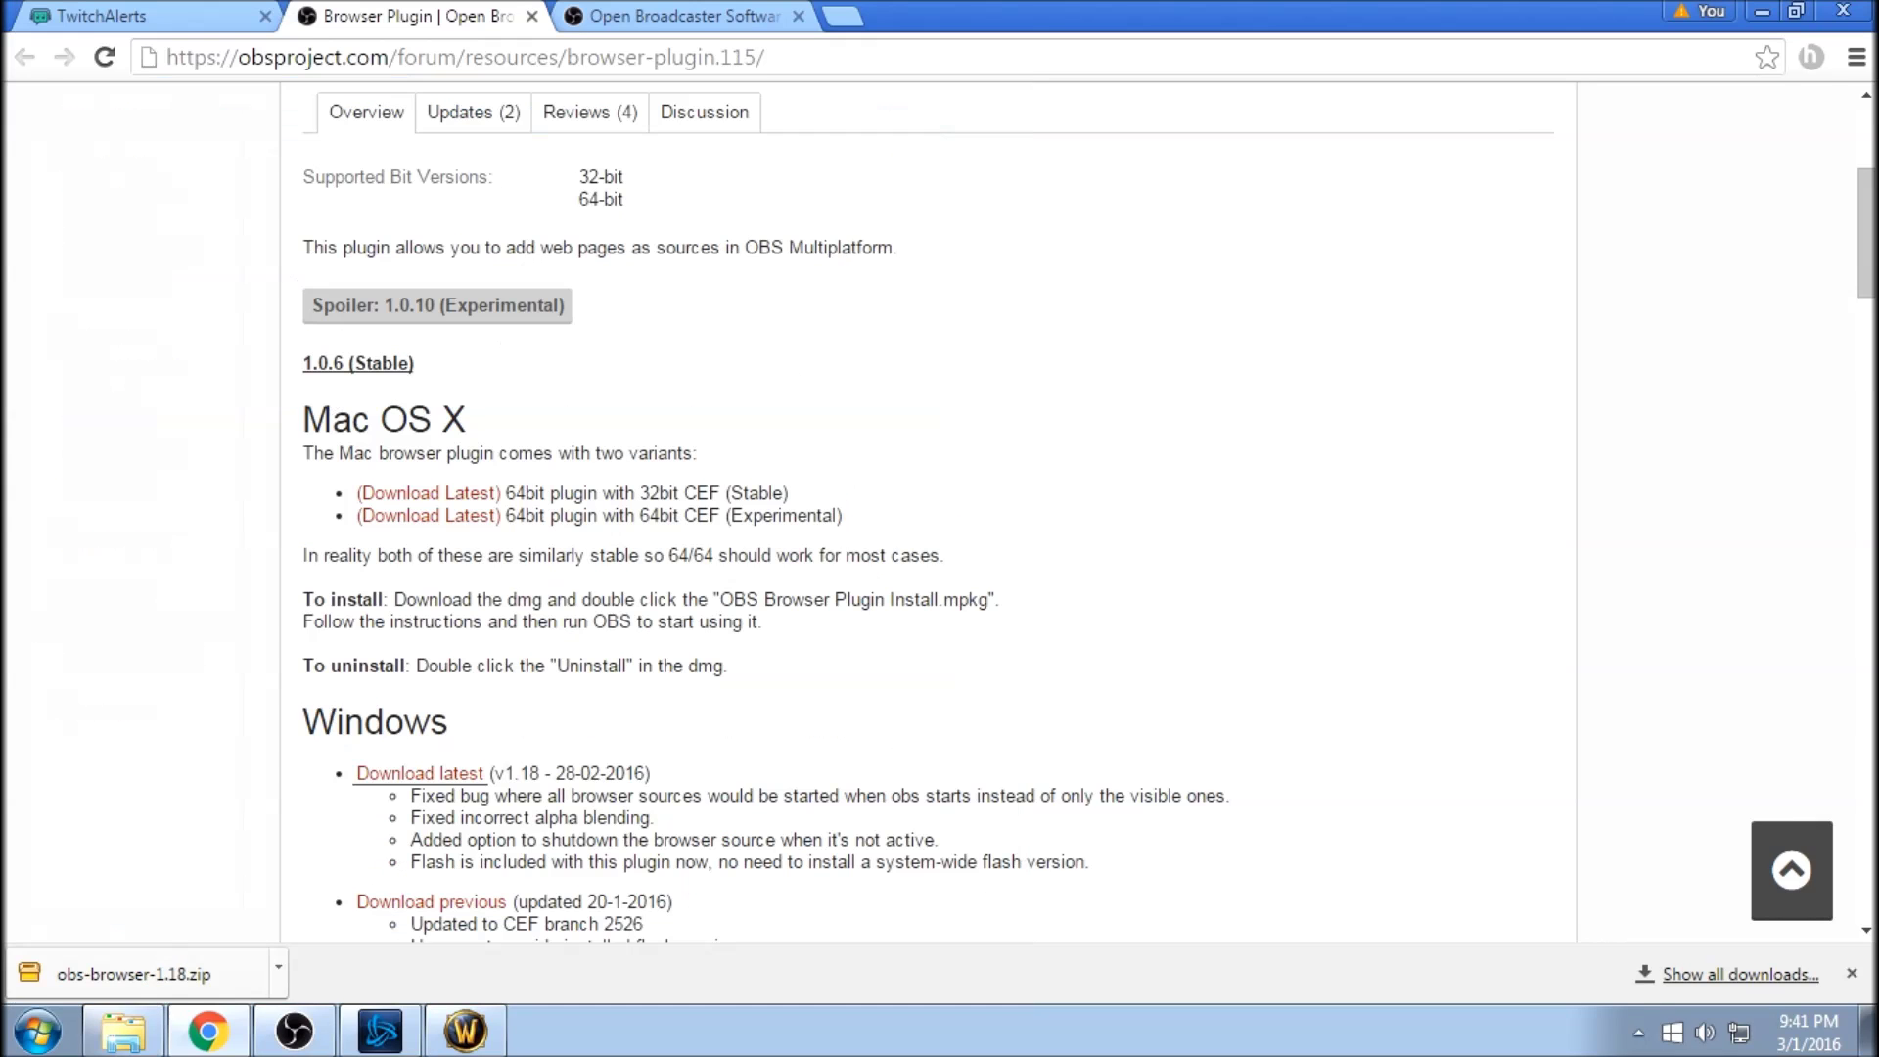
{"action": "left_click", "coordinate": [1762, 12]}
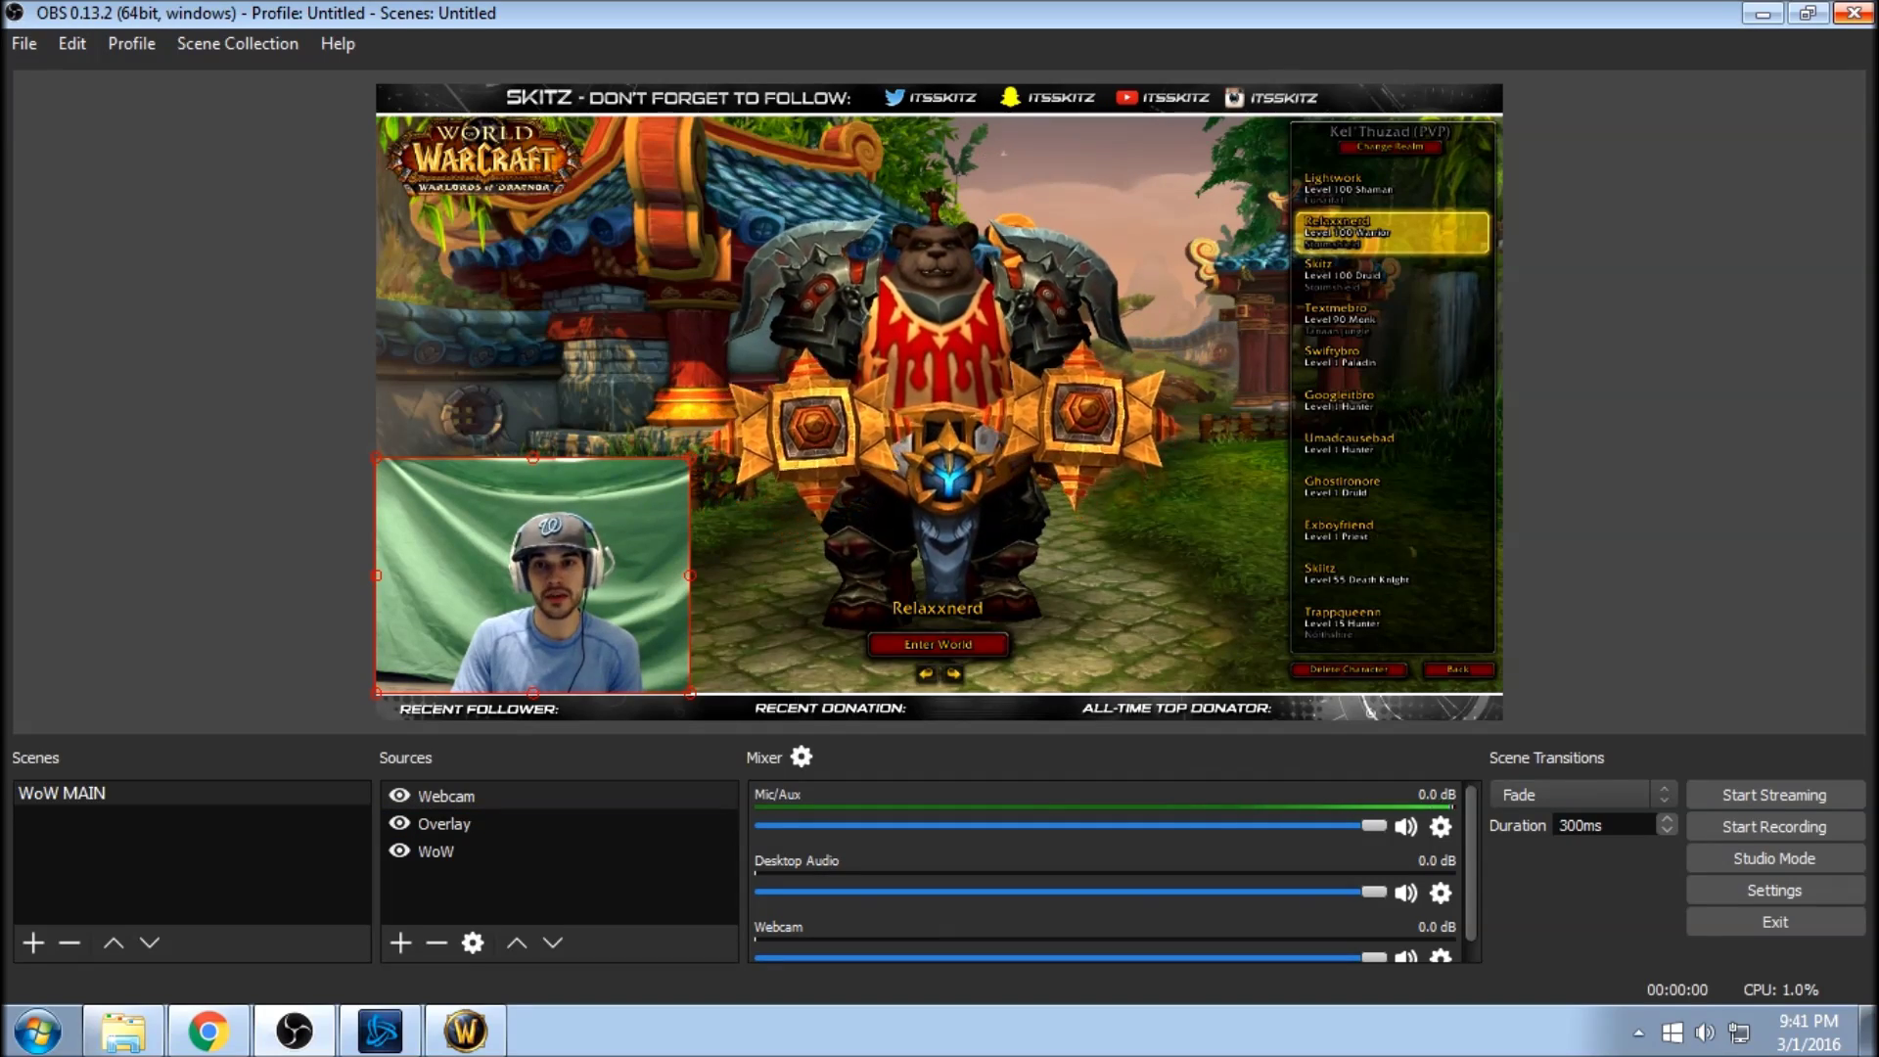
{"action": "left_click", "coordinate": [1854, 12]}
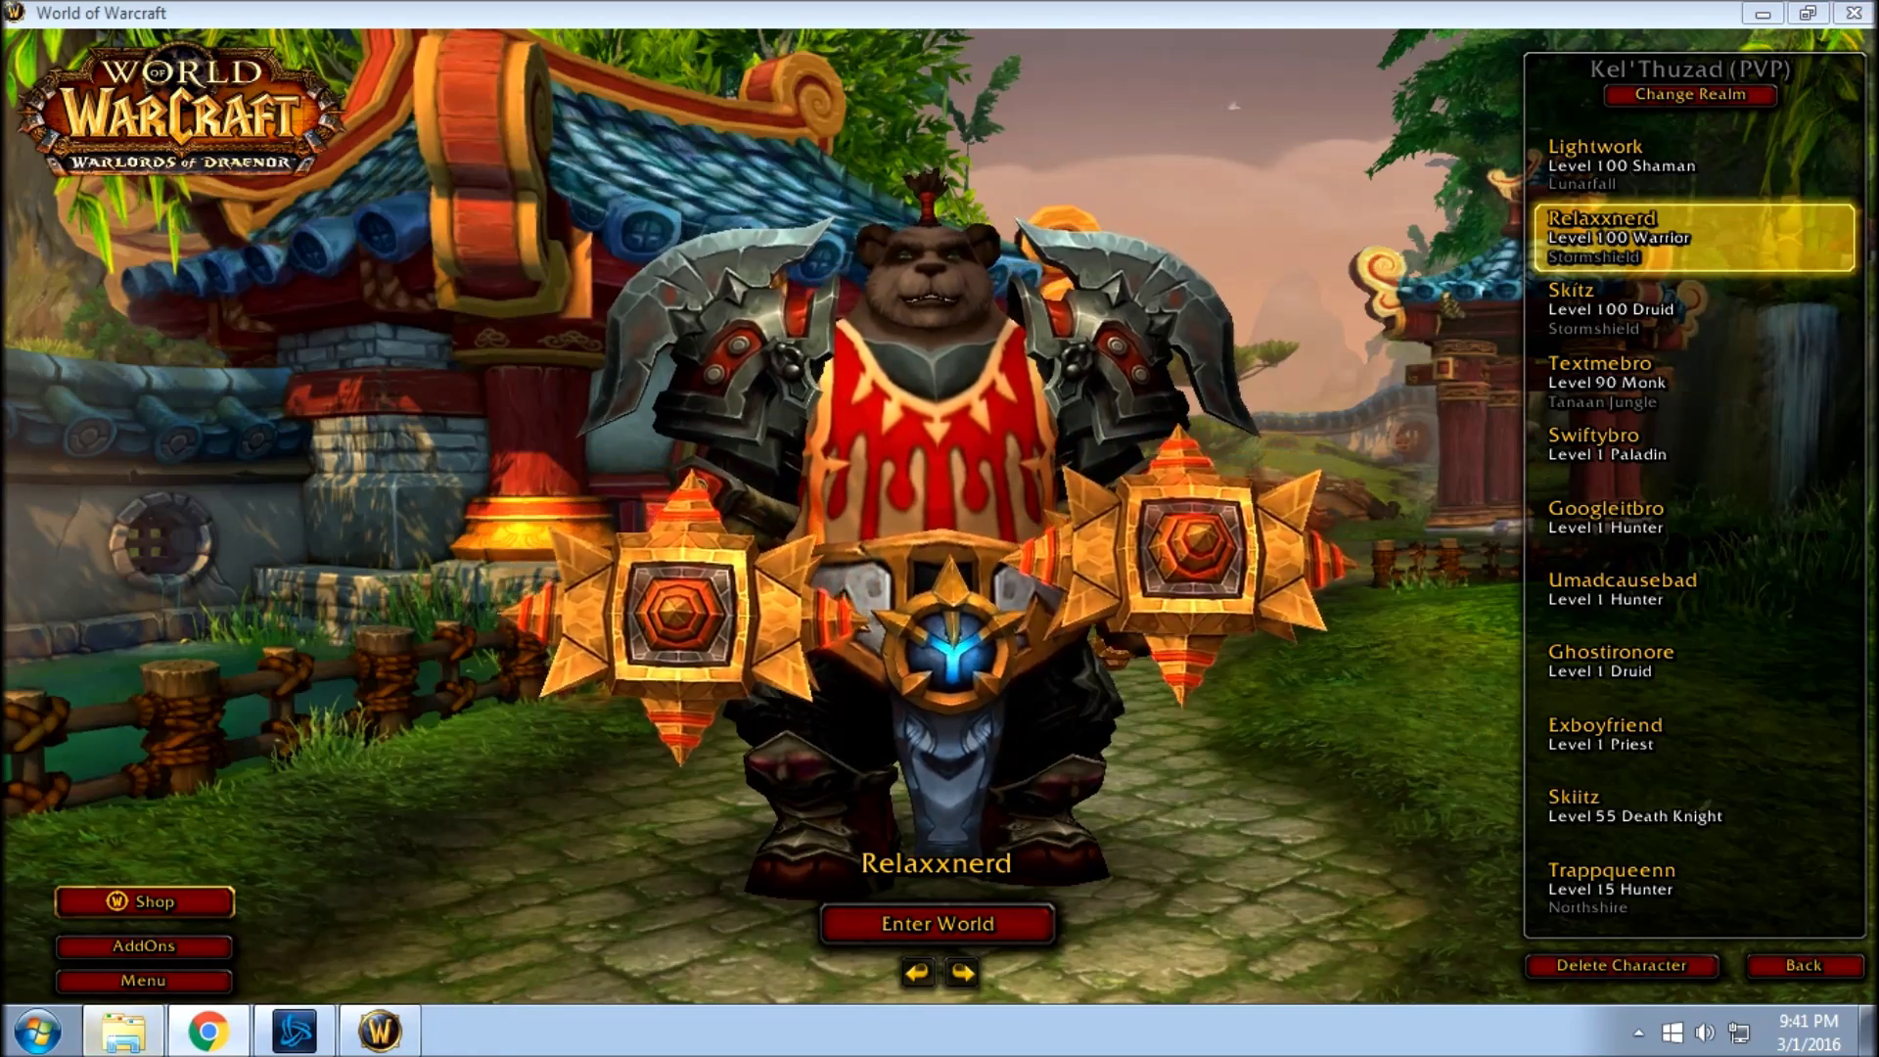
Relaunch OBS Studio (64bit) so it loads the plugin, then check the source types for BrowserSource.
{"action": "key", "text": "super"}
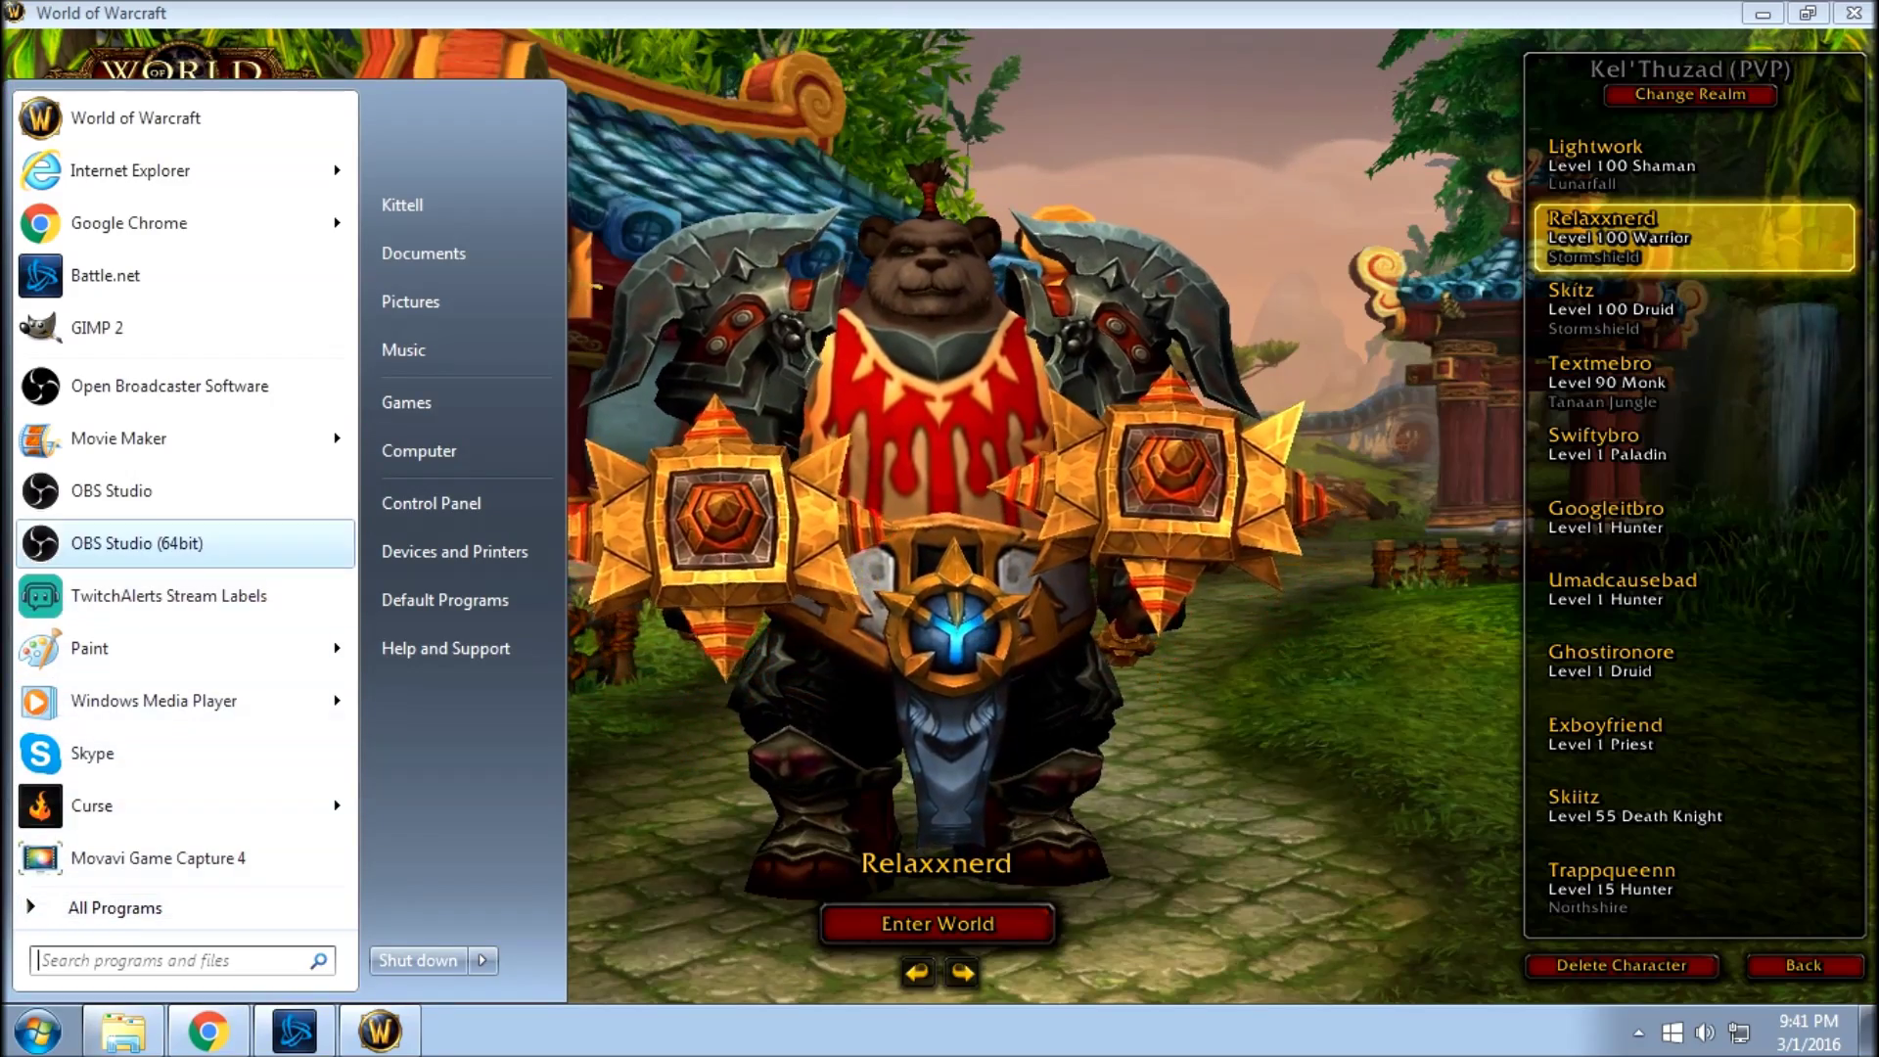
{"action": "key", "text": "Escape"}
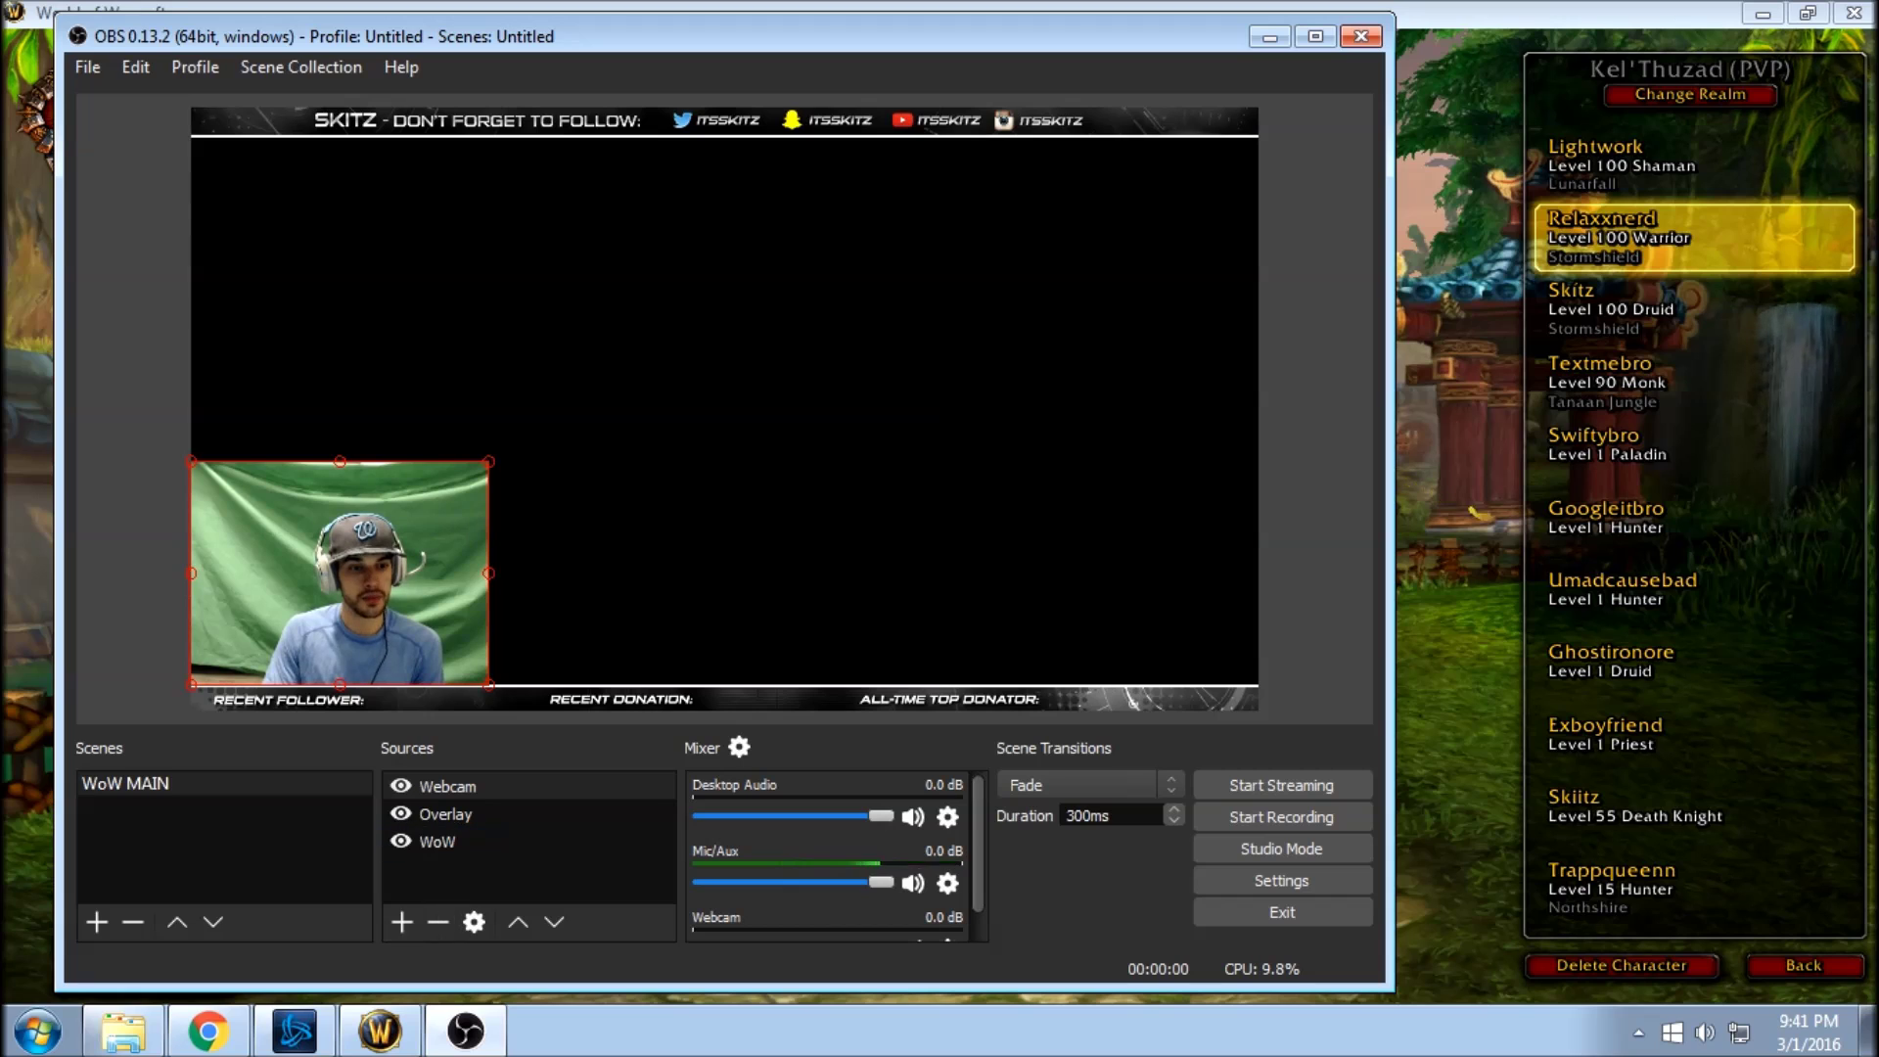
{"action": "left_click", "coordinate": [403, 922]}
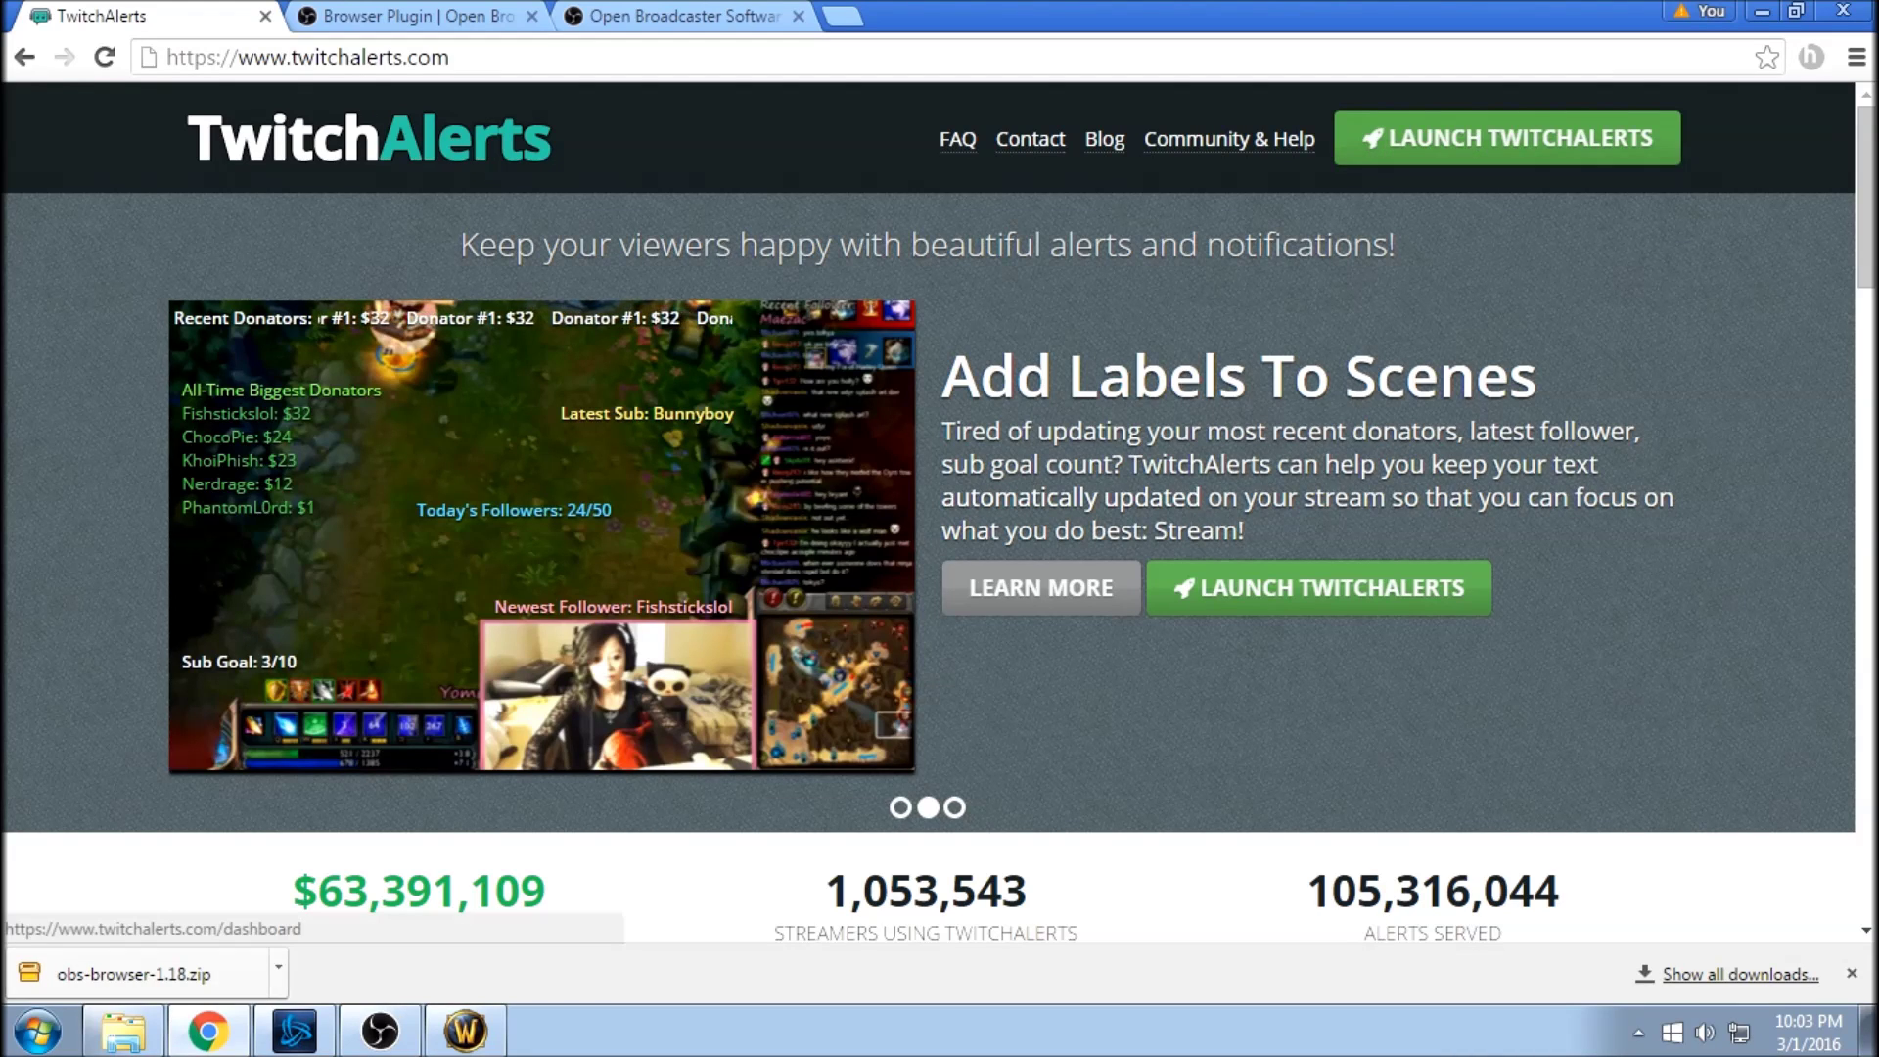
Open the TwitchAlerts Alert Box settings and review its follow and donation alert tabs.
{"action": "left_click", "coordinate": [1508, 138]}
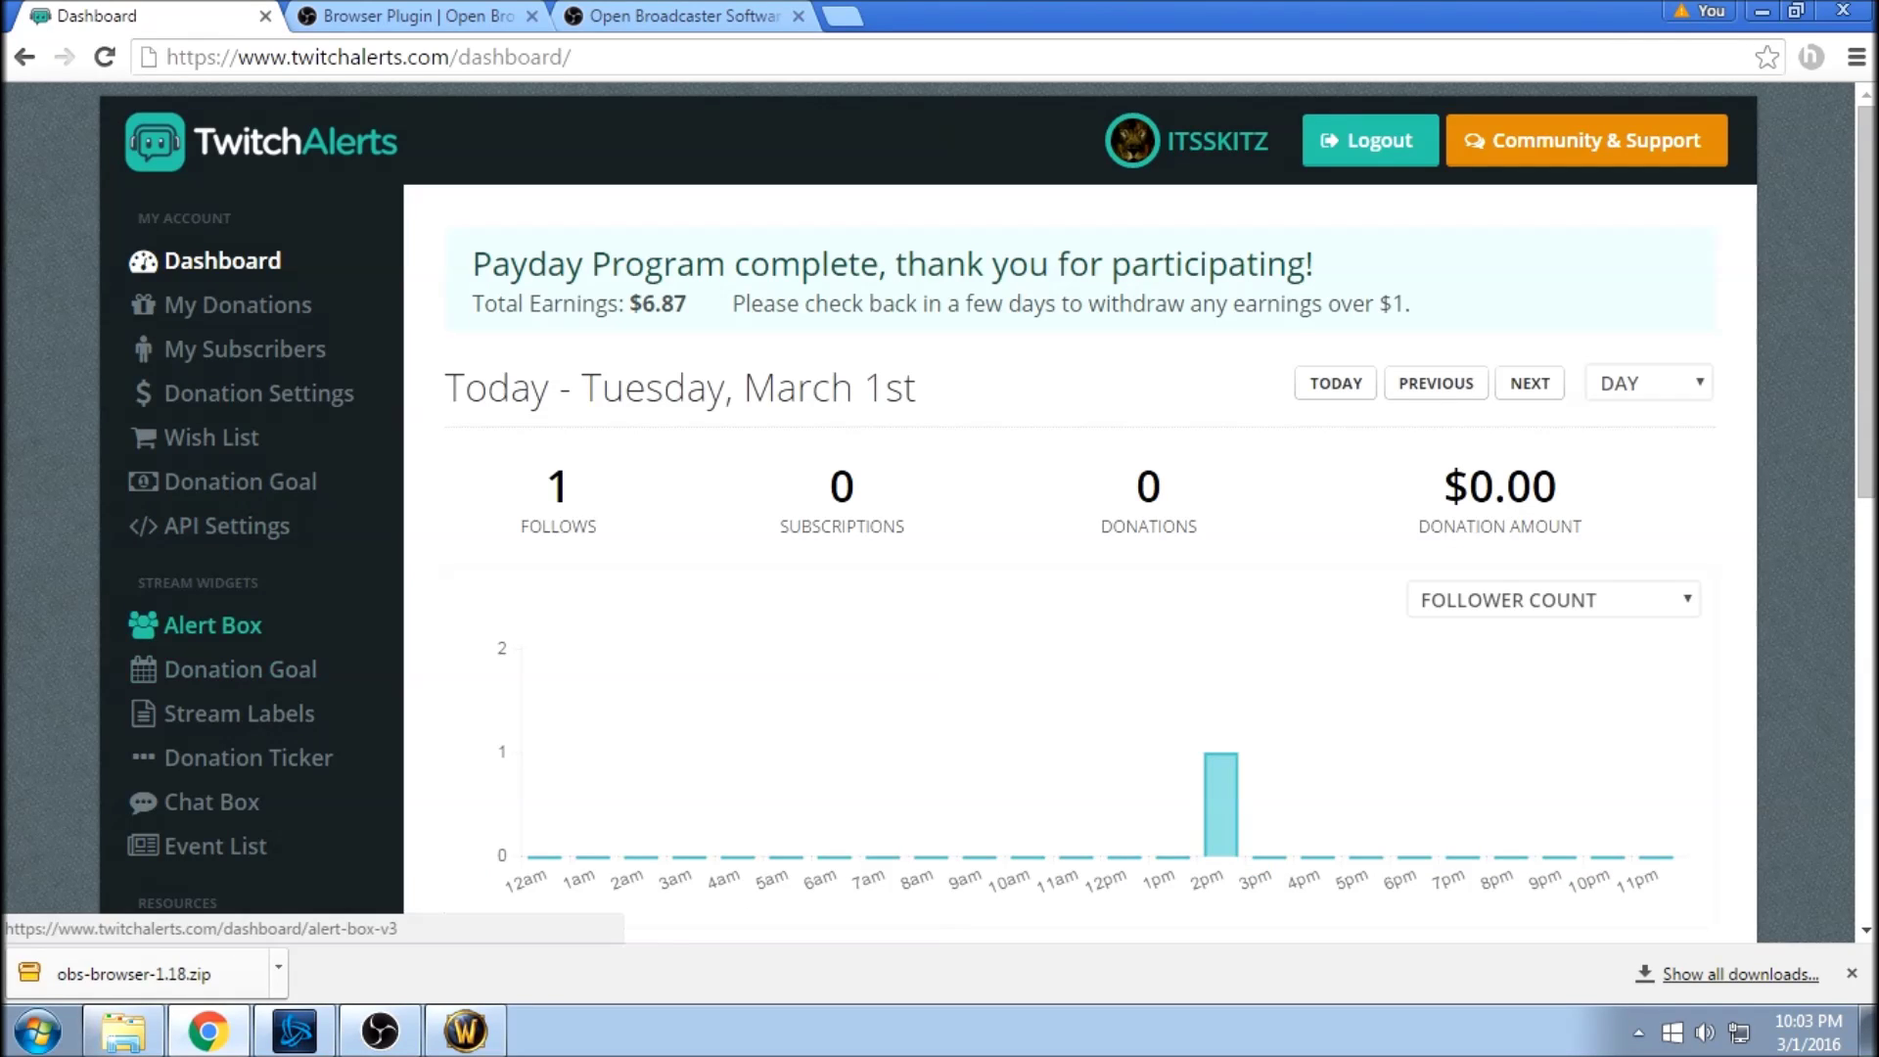
{"action": "left_click", "coordinate": [212, 624]}
{"action": "scroll", "coordinate": [213, 625], "scroll_direction": "down", "scroll_amount": 1}
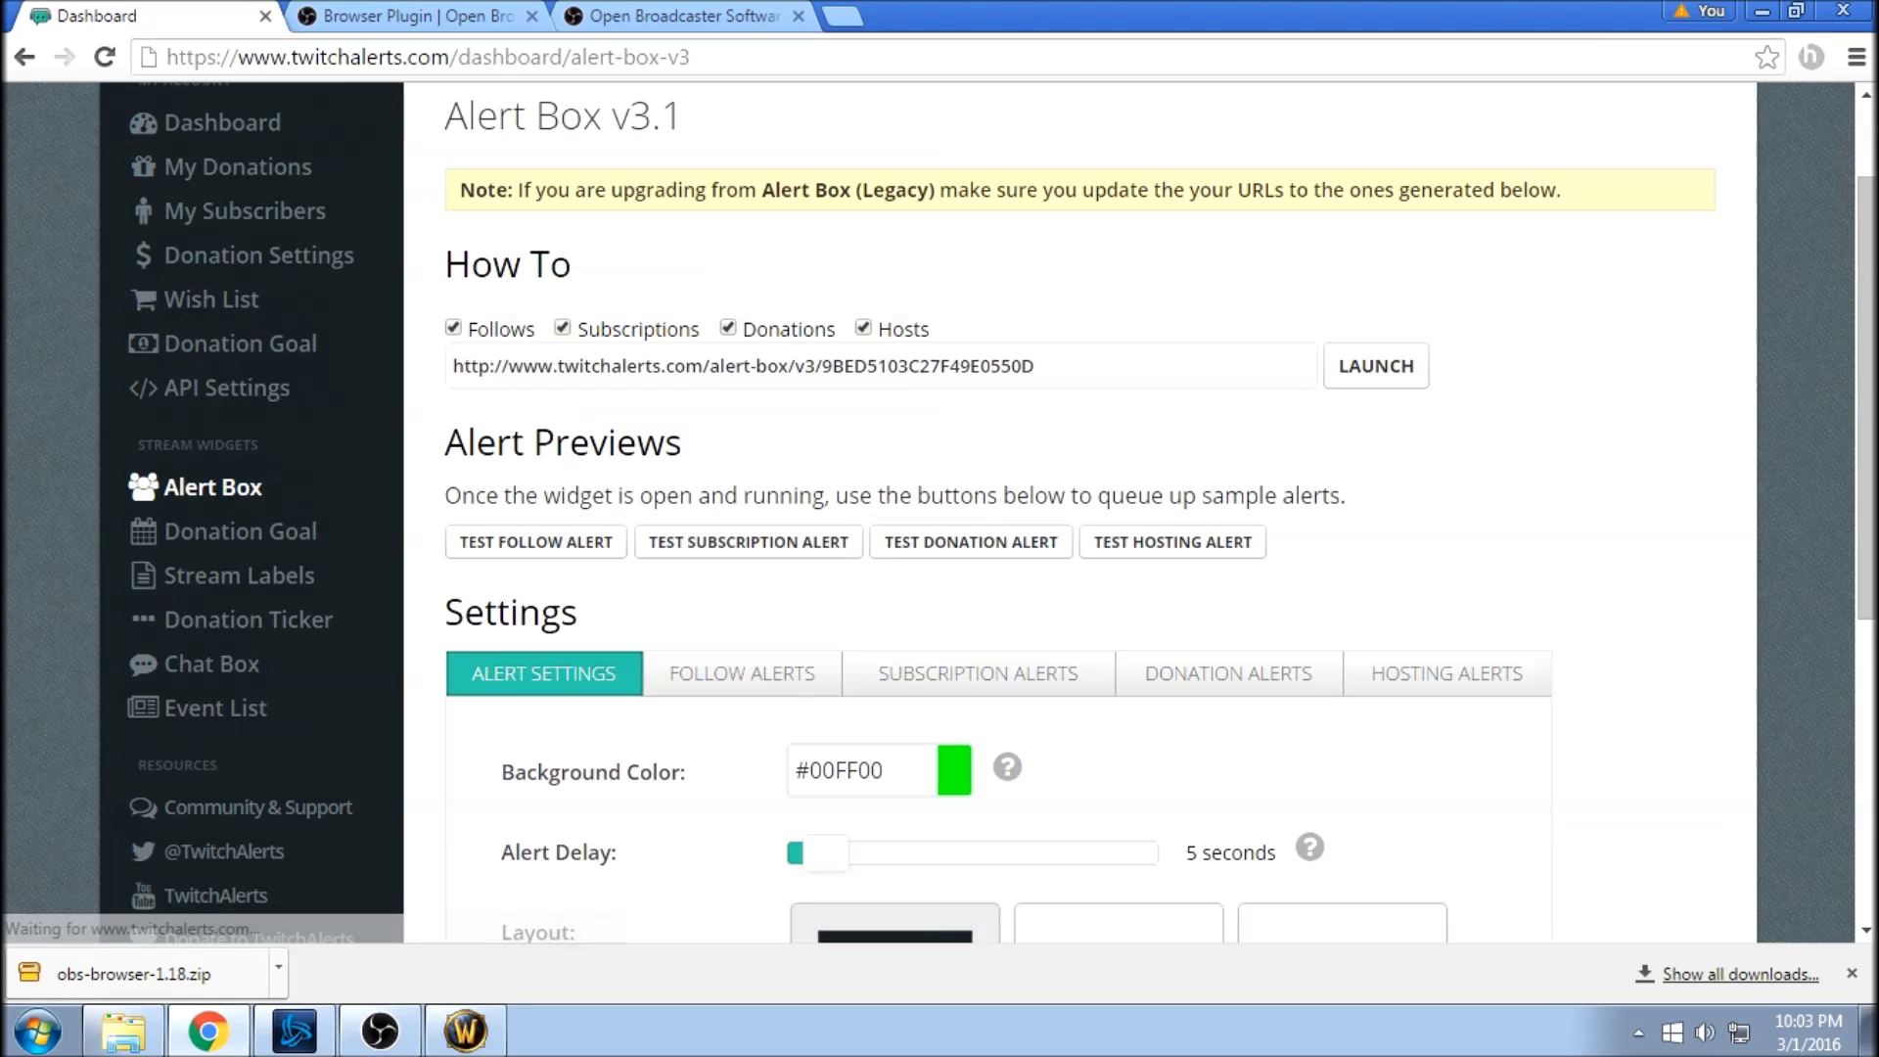
{"action": "left_click", "coordinate": [744, 366]}
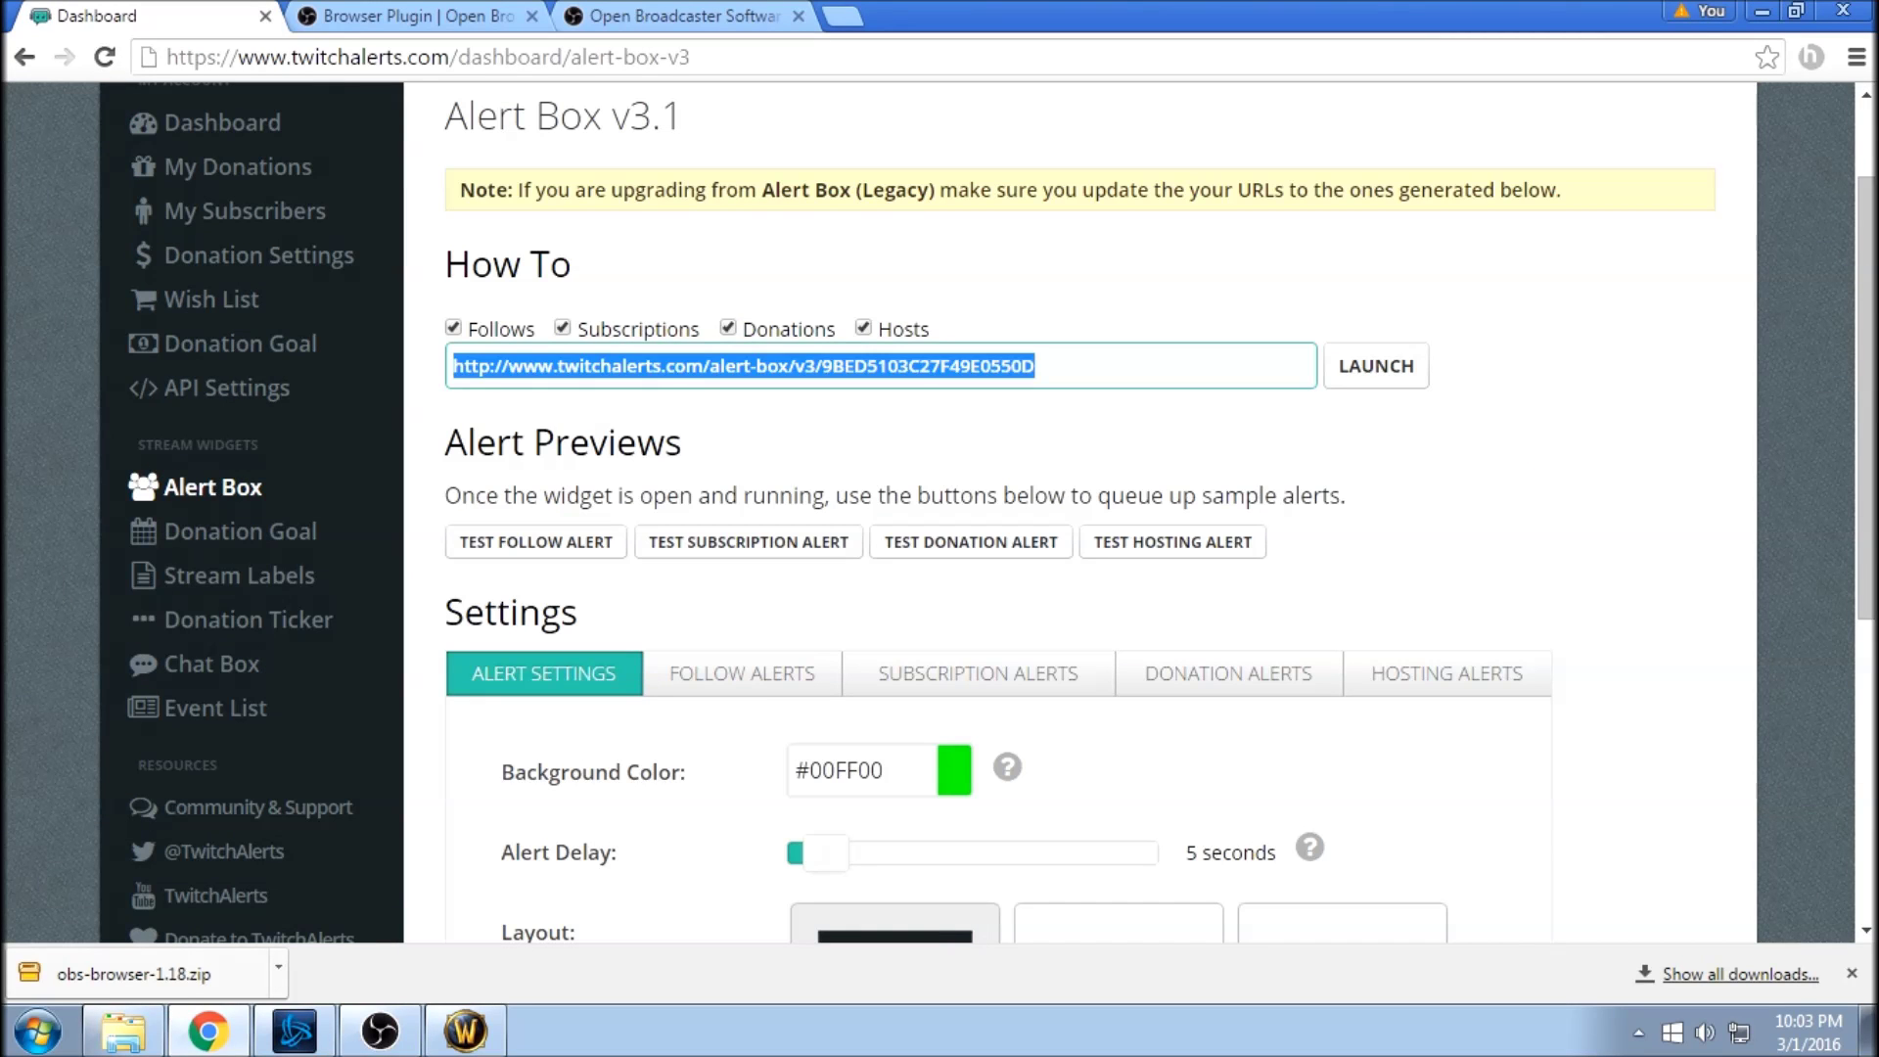
{"action": "scroll", "coordinate": [743, 537], "scroll_direction": "down", "scroll_amount": 2}
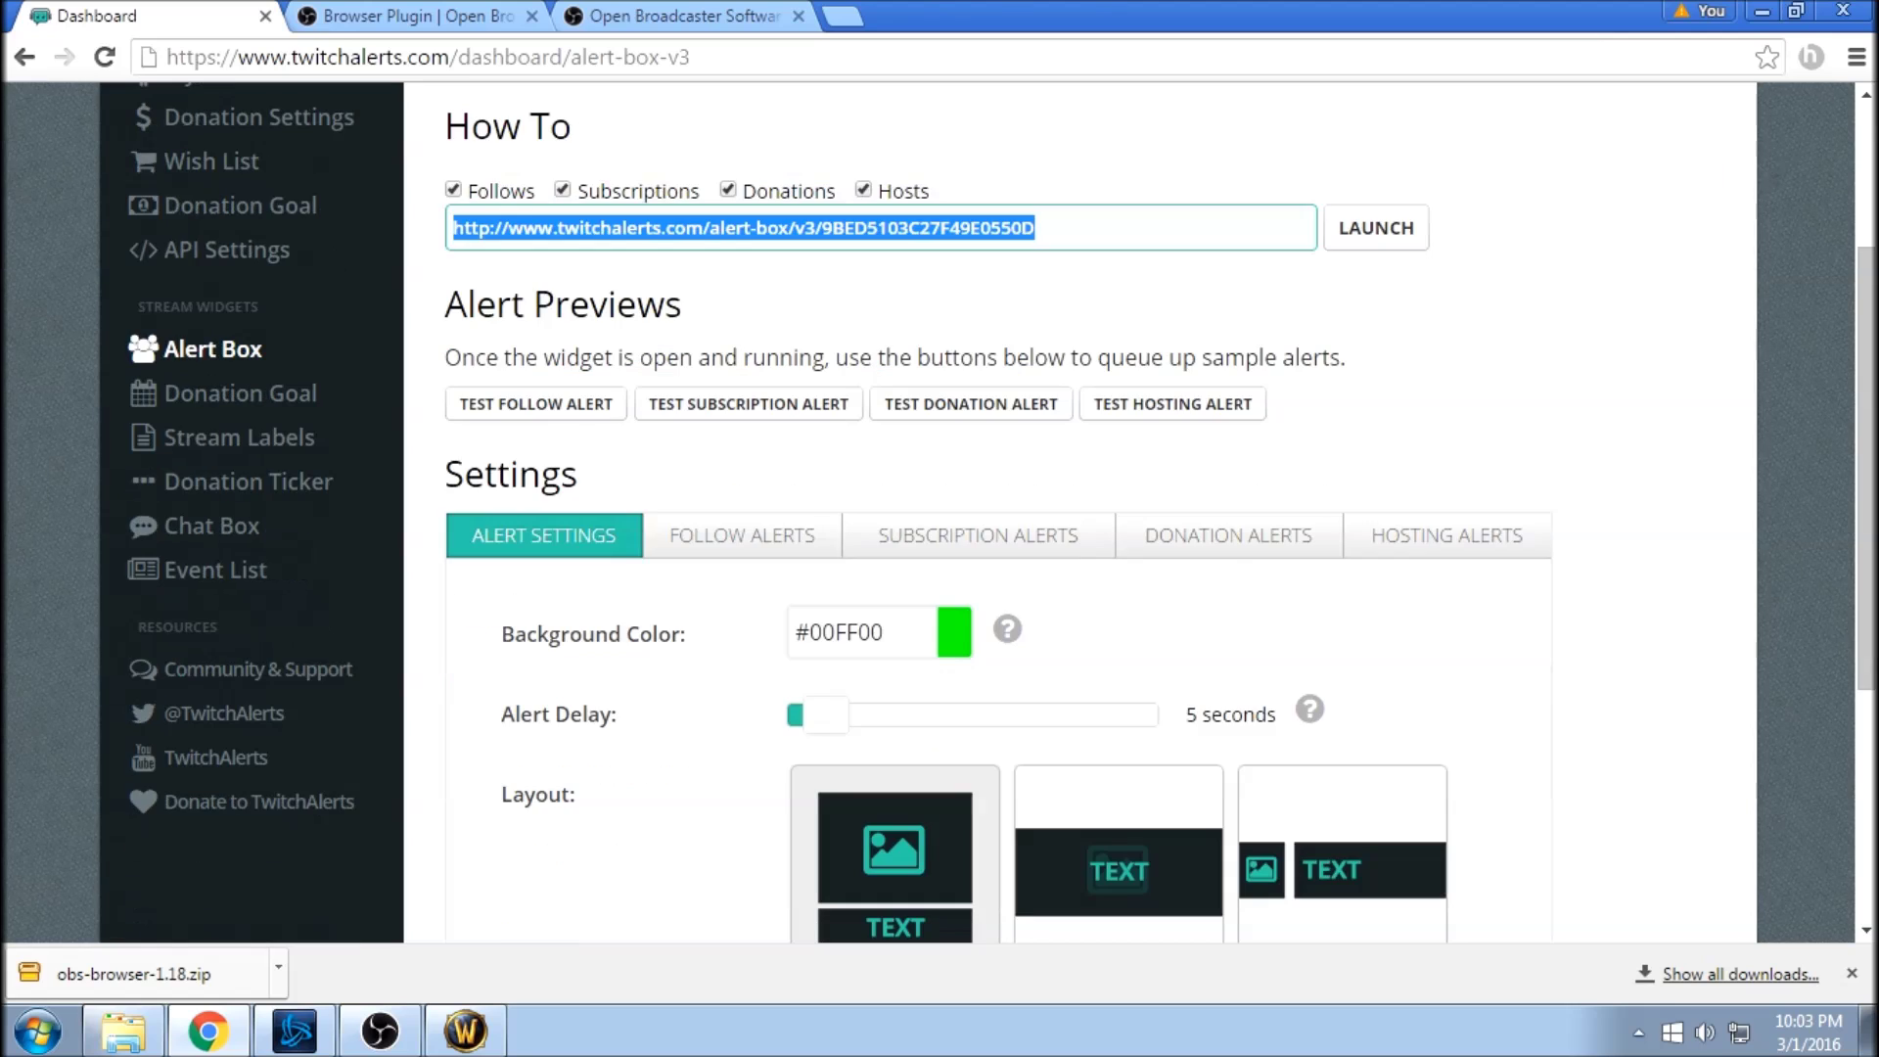
{"action": "left_click", "coordinate": [743, 537]}
{"action": "scroll", "coordinate": [743, 537], "scroll_direction": "down", "scroll_amount": 1}
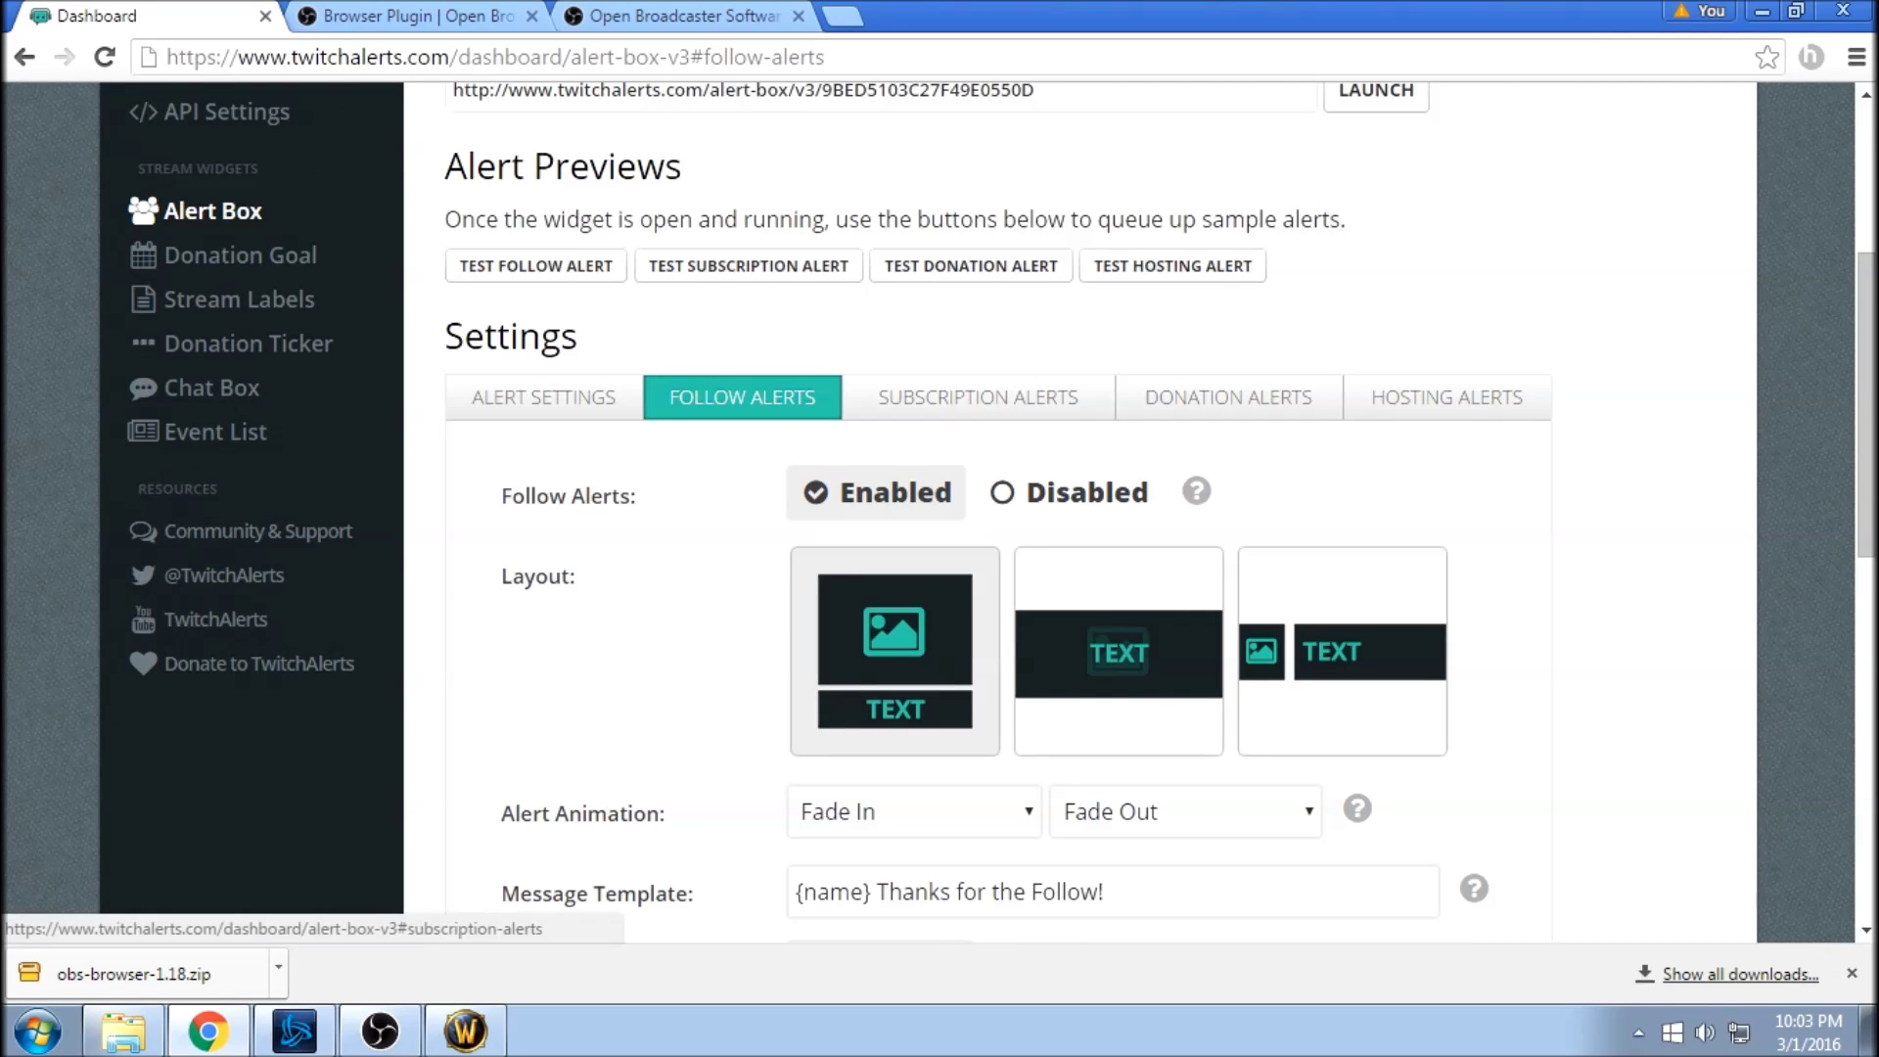
{"action": "left_click", "coordinate": [1229, 396]}
{"action": "scroll", "coordinate": [1228, 397], "scroll_direction": "down", "scroll_amount": 3}
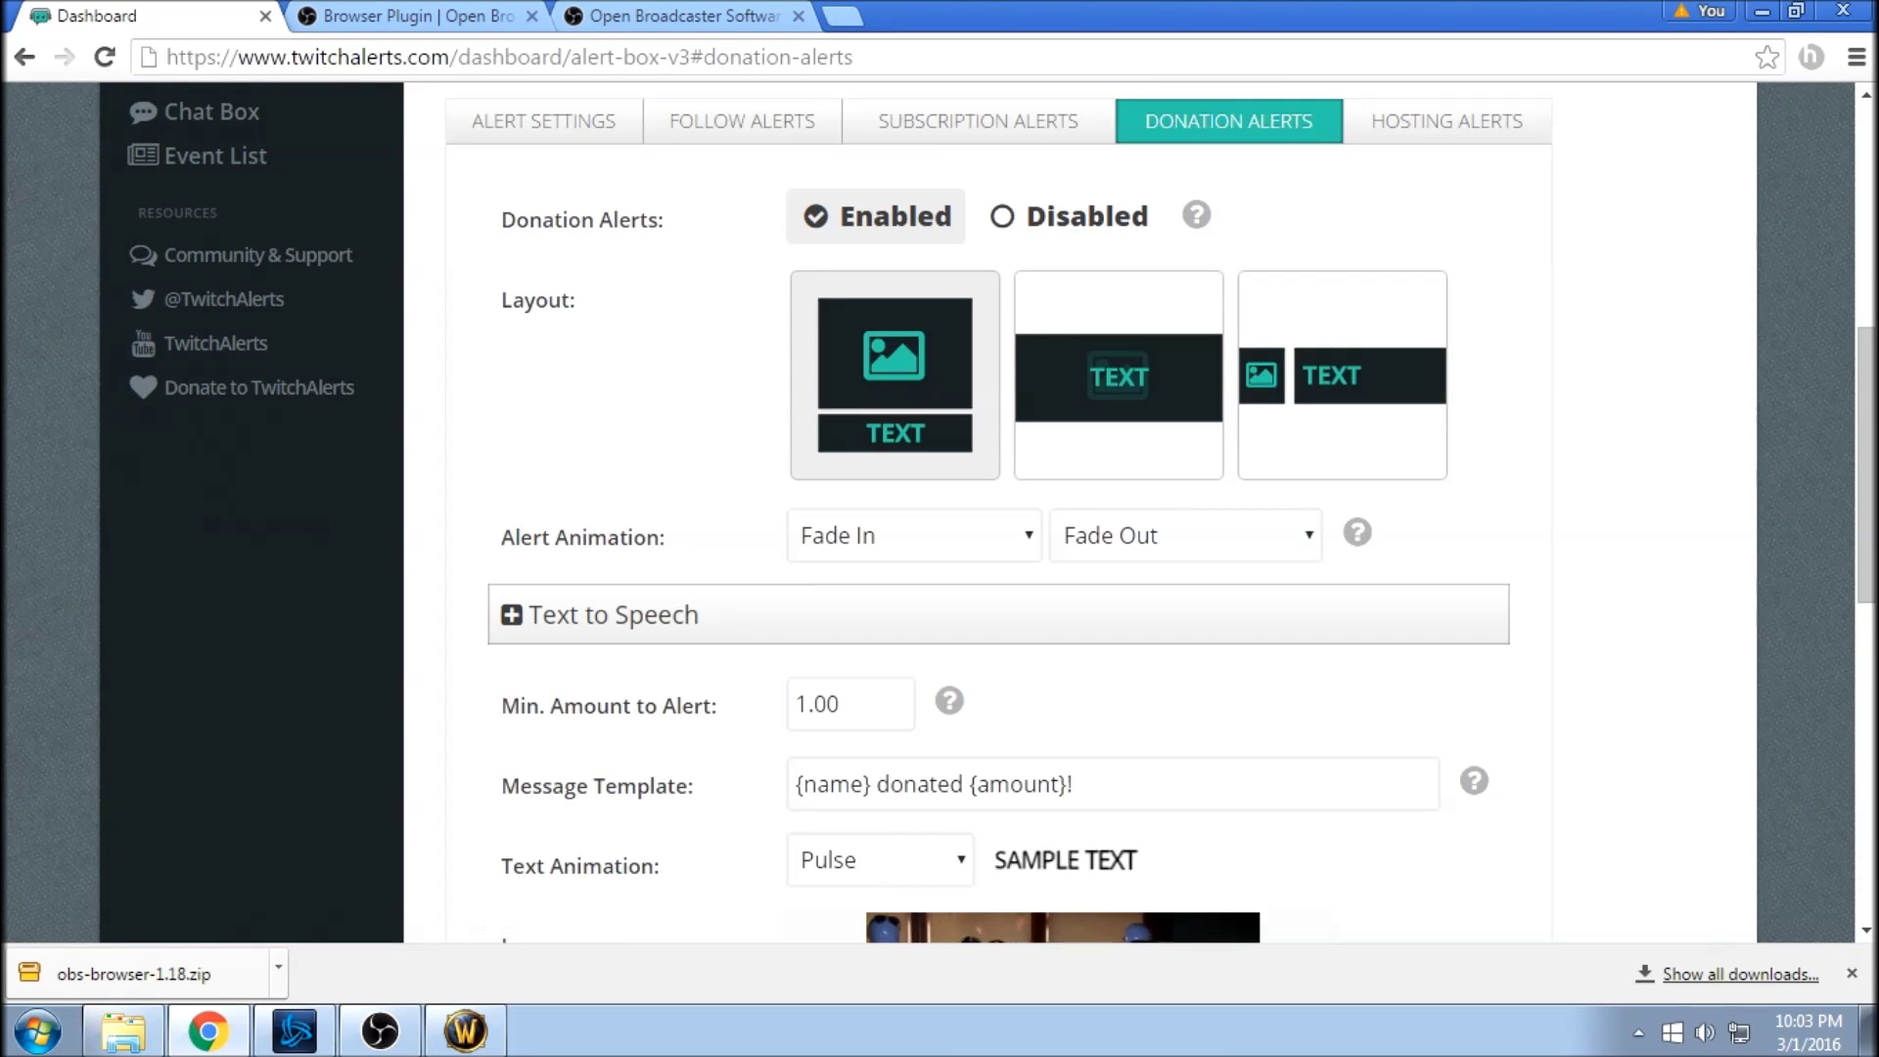
{"action": "scroll", "coordinate": [998, 509], "scroll_direction": "down", "scroll_amount": 4}
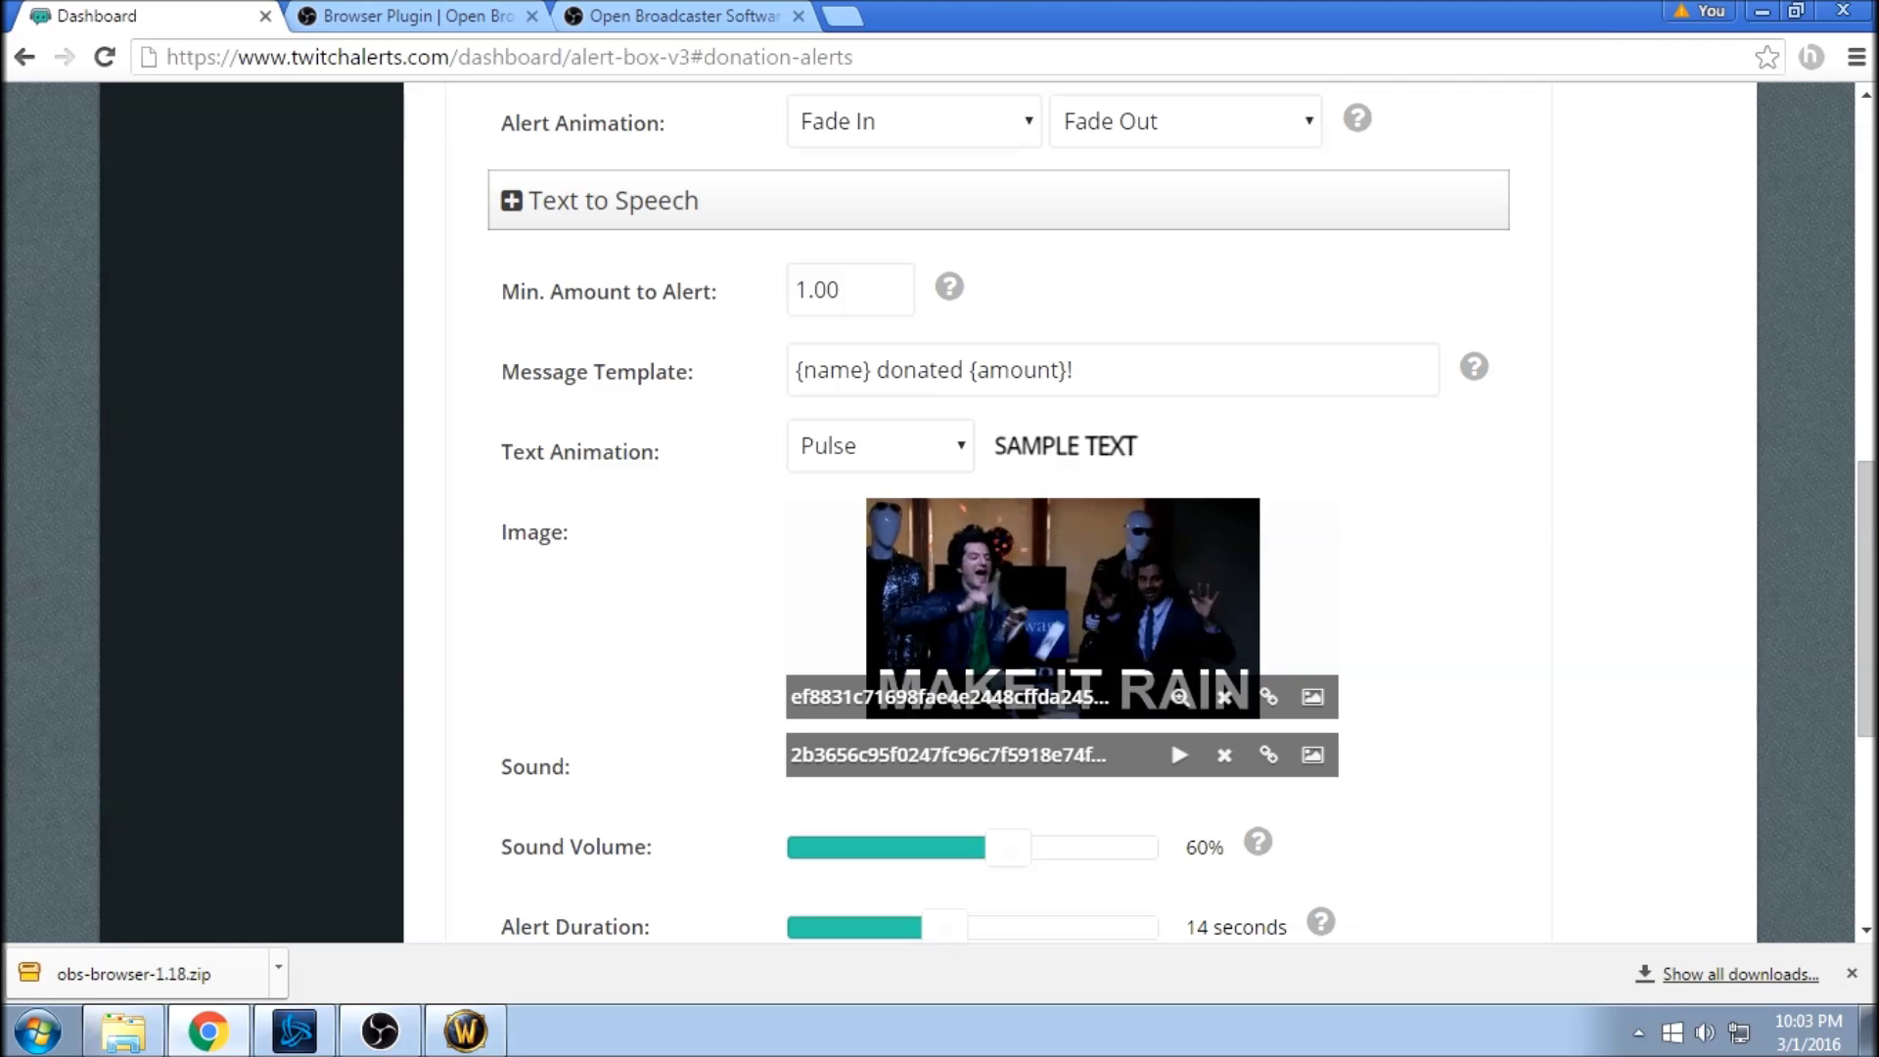
{"action": "scroll", "coordinate": [979, 509], "scroll_direction": "up", "scroll_amount": 4}
{"action": "scroll", "coordinate": [979, 674], "scroll_direction": "up", "scroll_amount": 5}
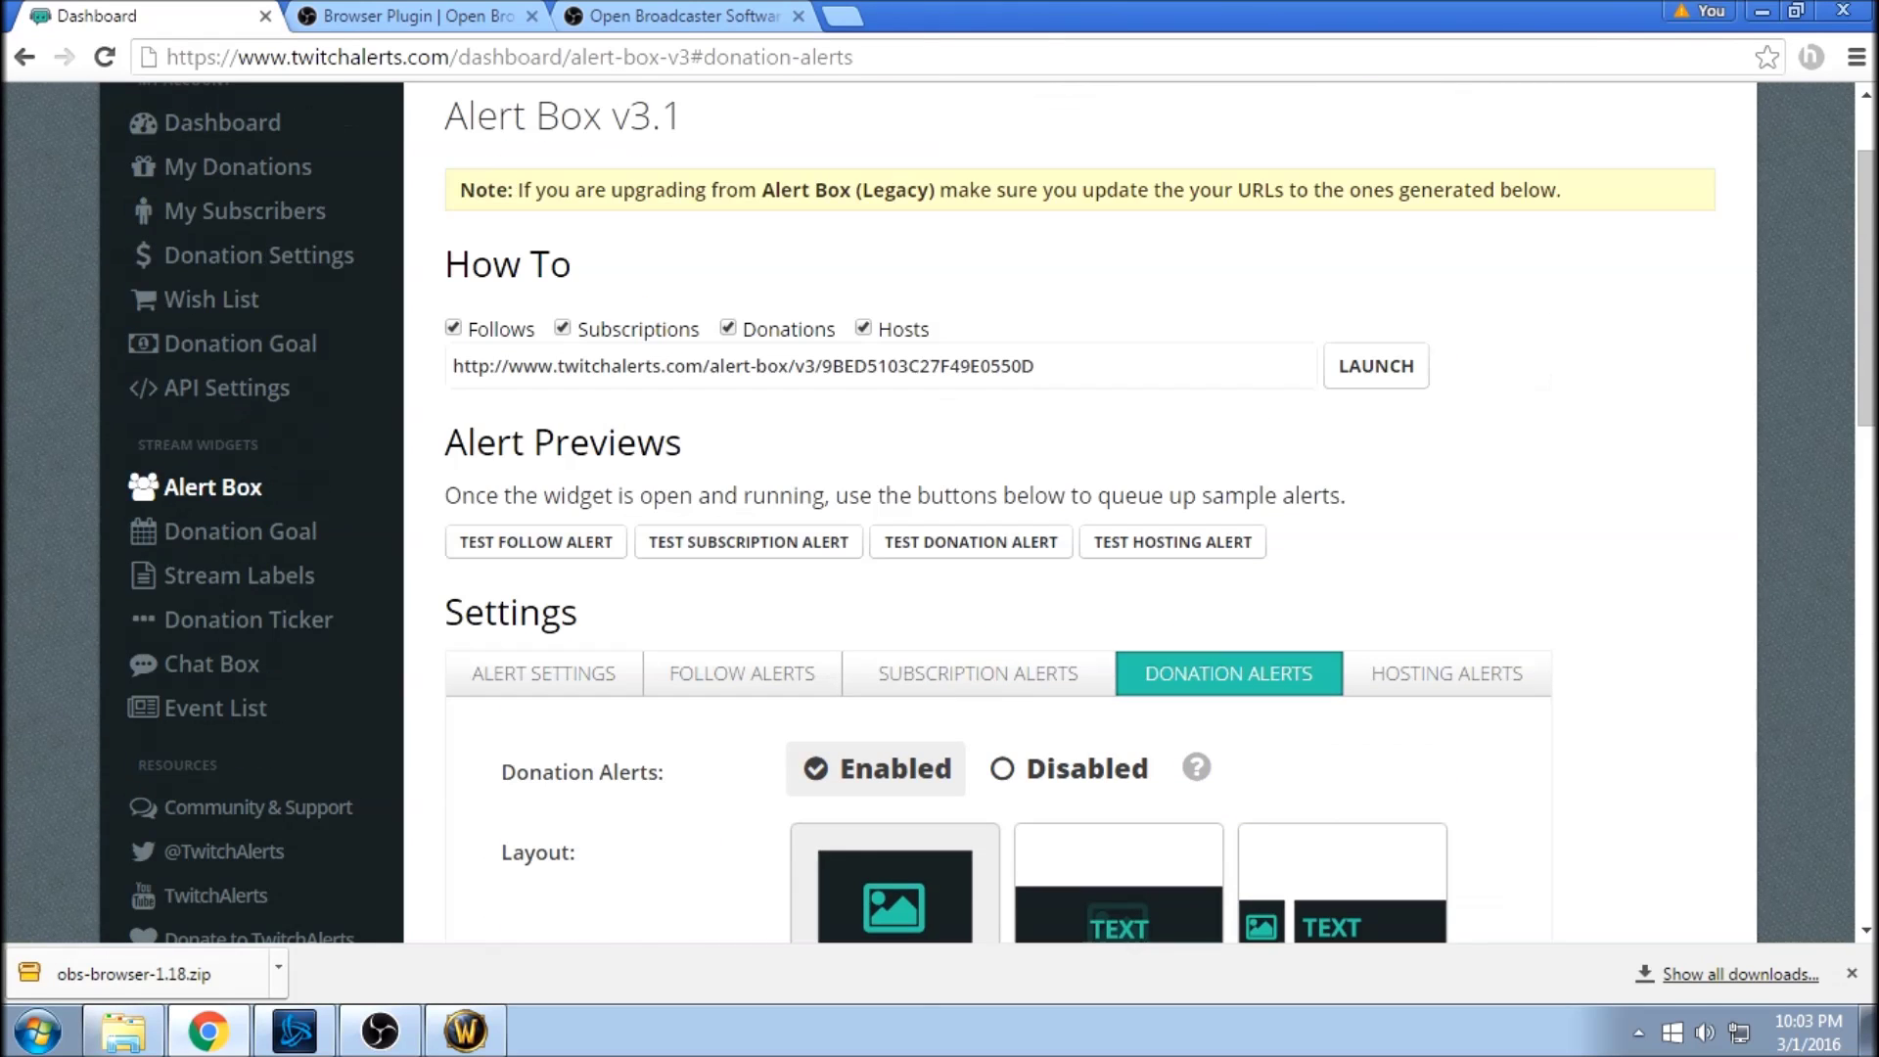
{"action": "scroll", "coordinate": [979, 673], "scroll_direction": "up", "scroll_amount": 1}
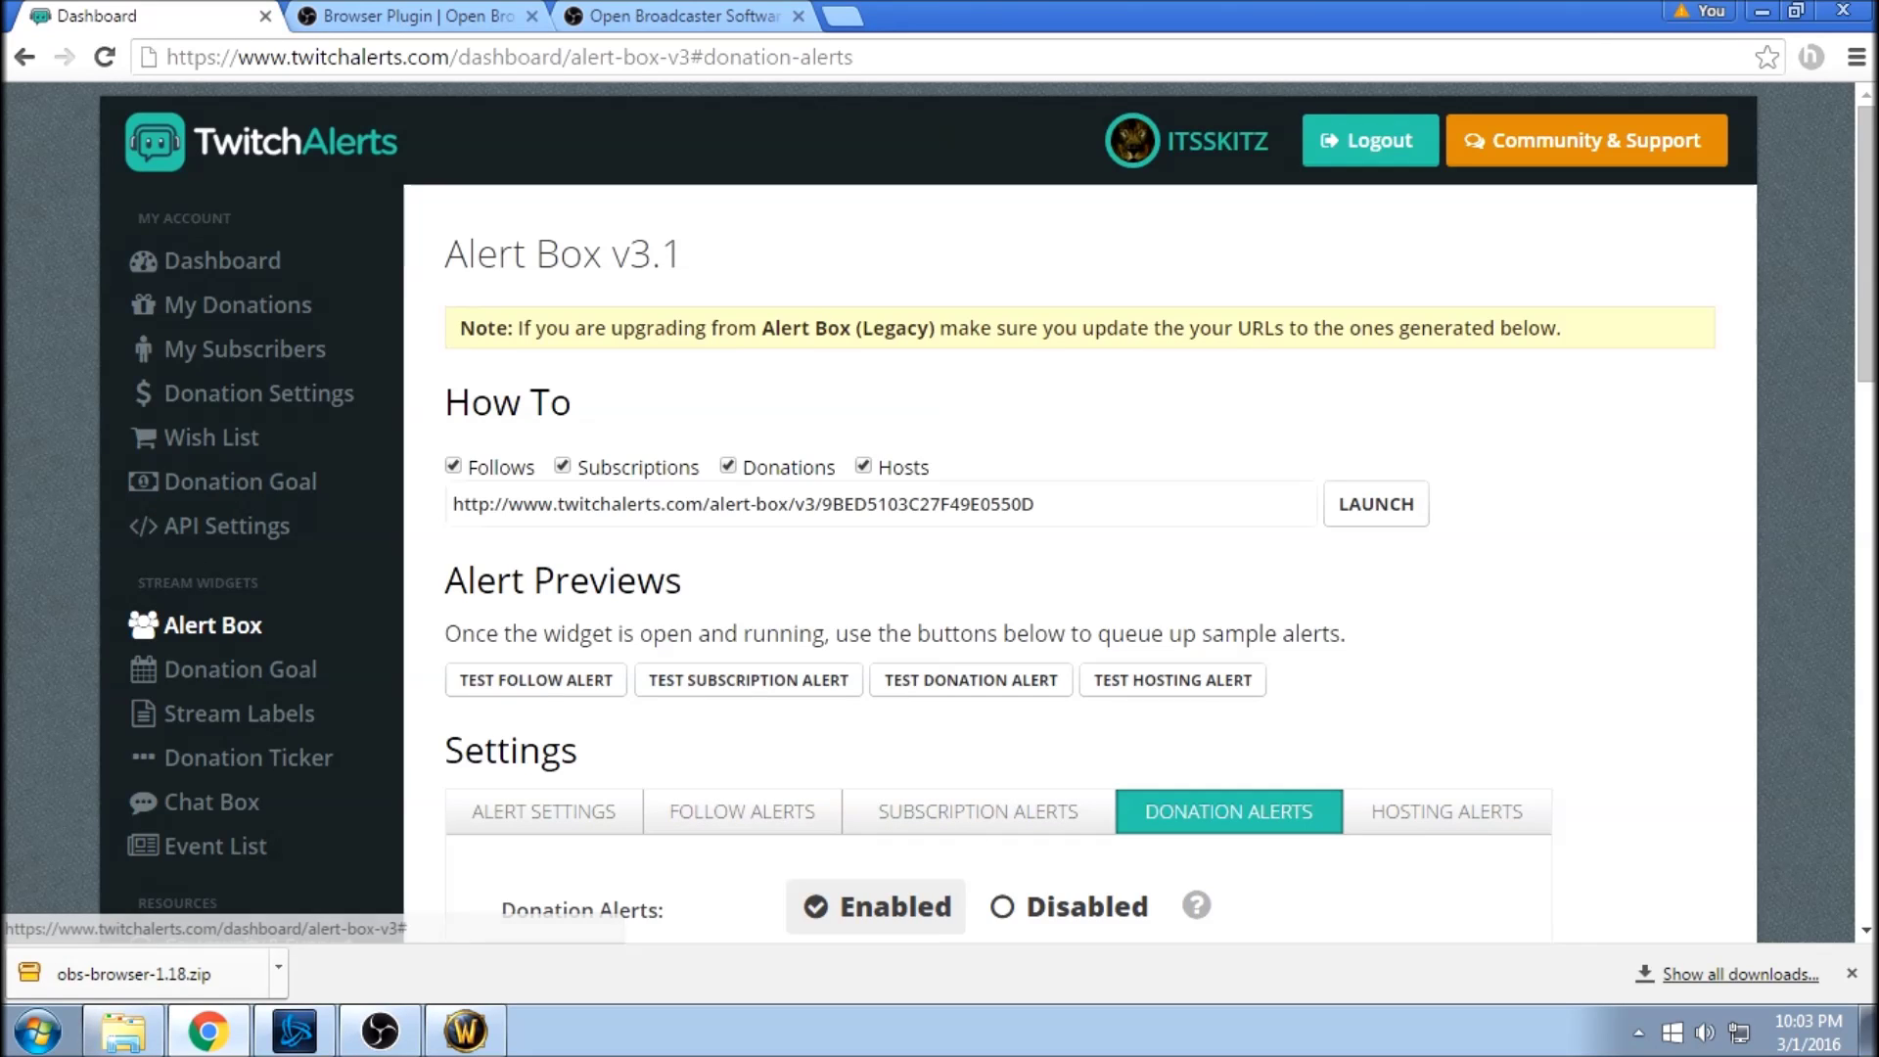
Copy the alert-box widget URL and return to OBS Studio.
{"action": "left_click", "coordinate": [726, 504]}
{"action": "right_click", "coordinate": [726, 504]}
{"action": "left_click", "coordinate": [763, 526]}
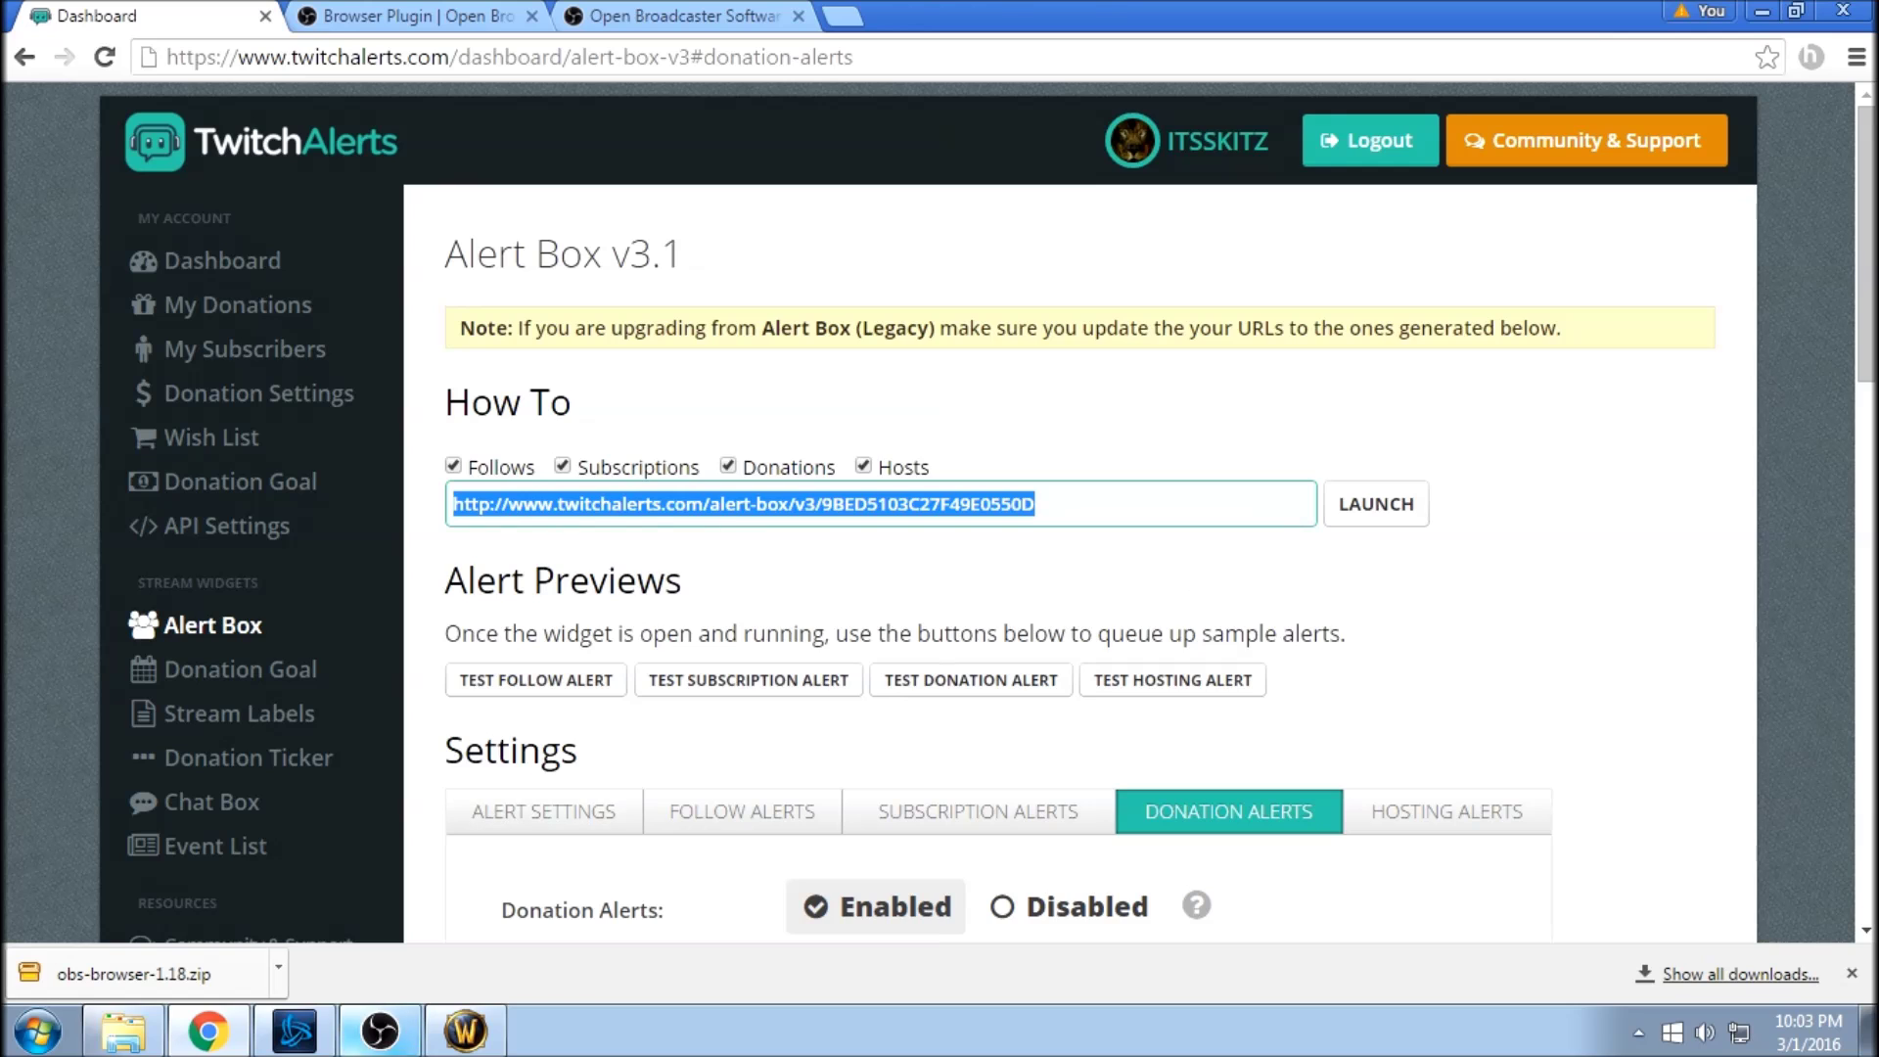
{"action": "key", "text": "alt+Tab"}
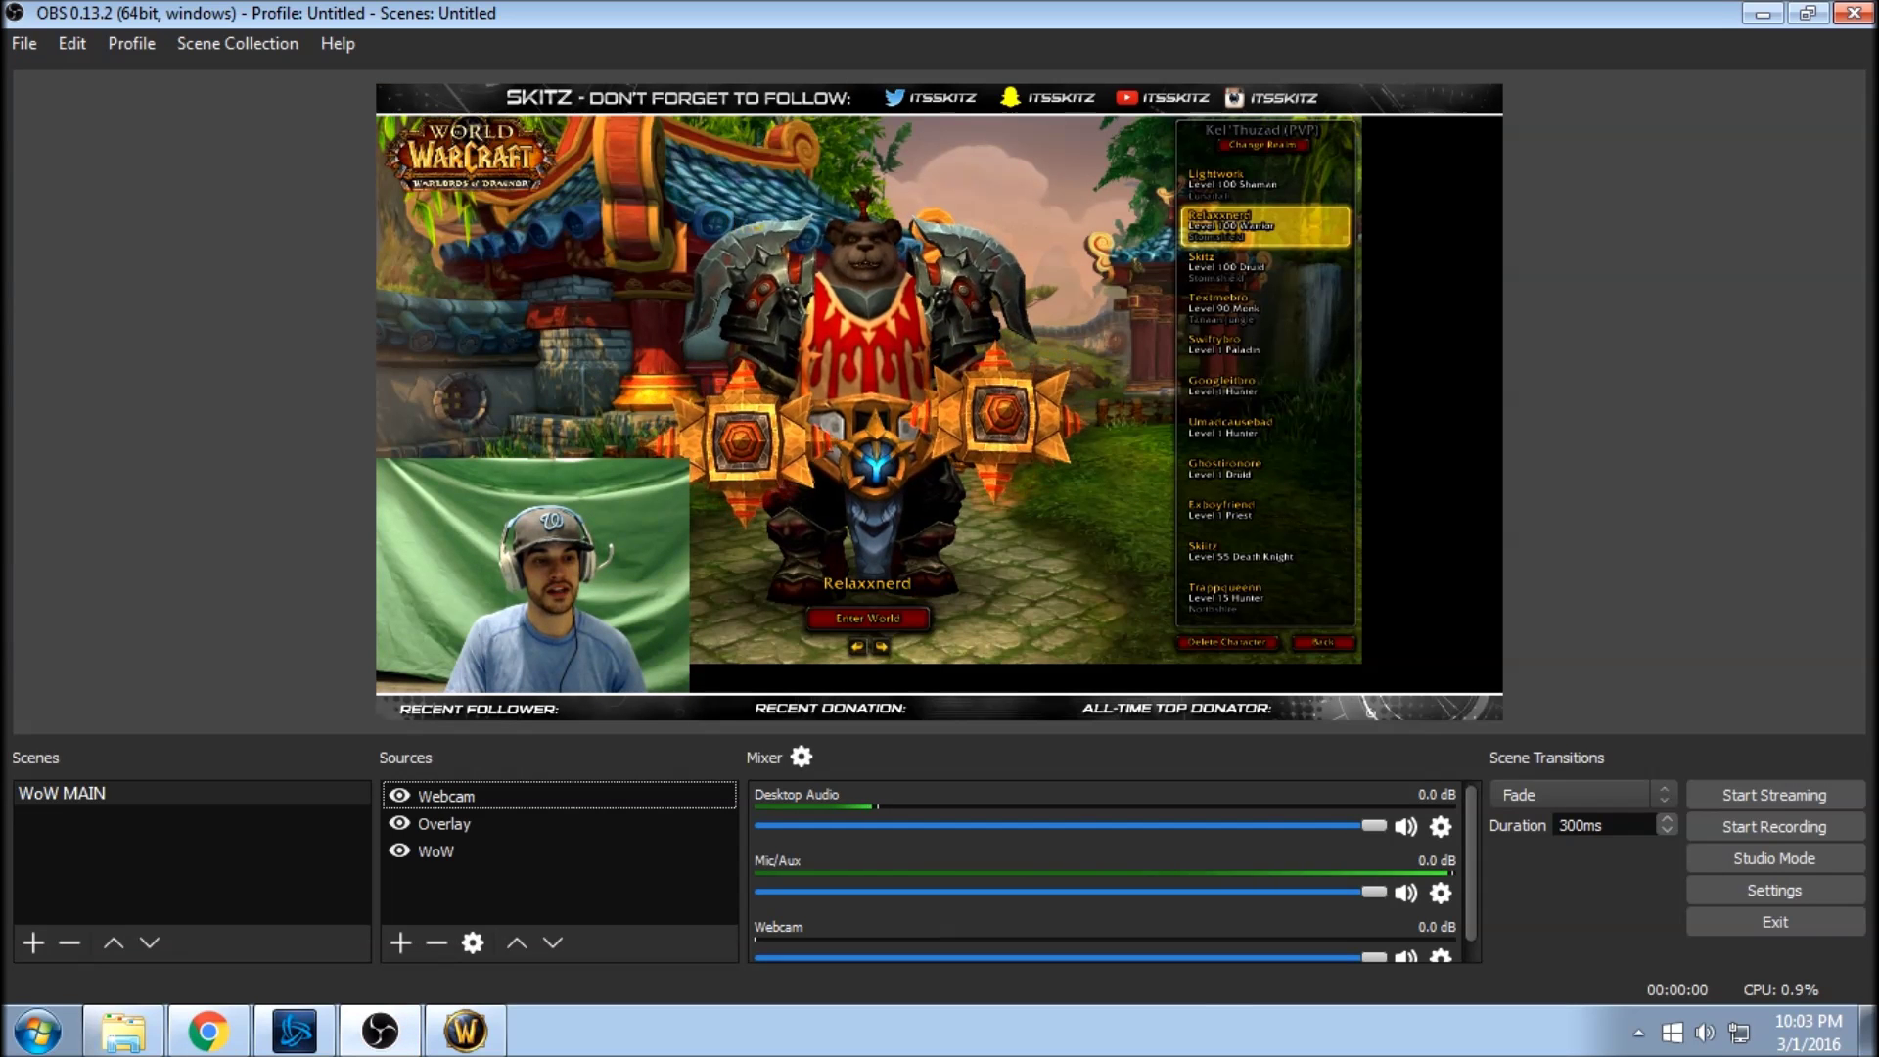
Add a BrowserSource named TwitchAlerts using the pasted alert-box URL, then drag it down-right.
{"action": "left_click", "coordinate": [400, 943]}
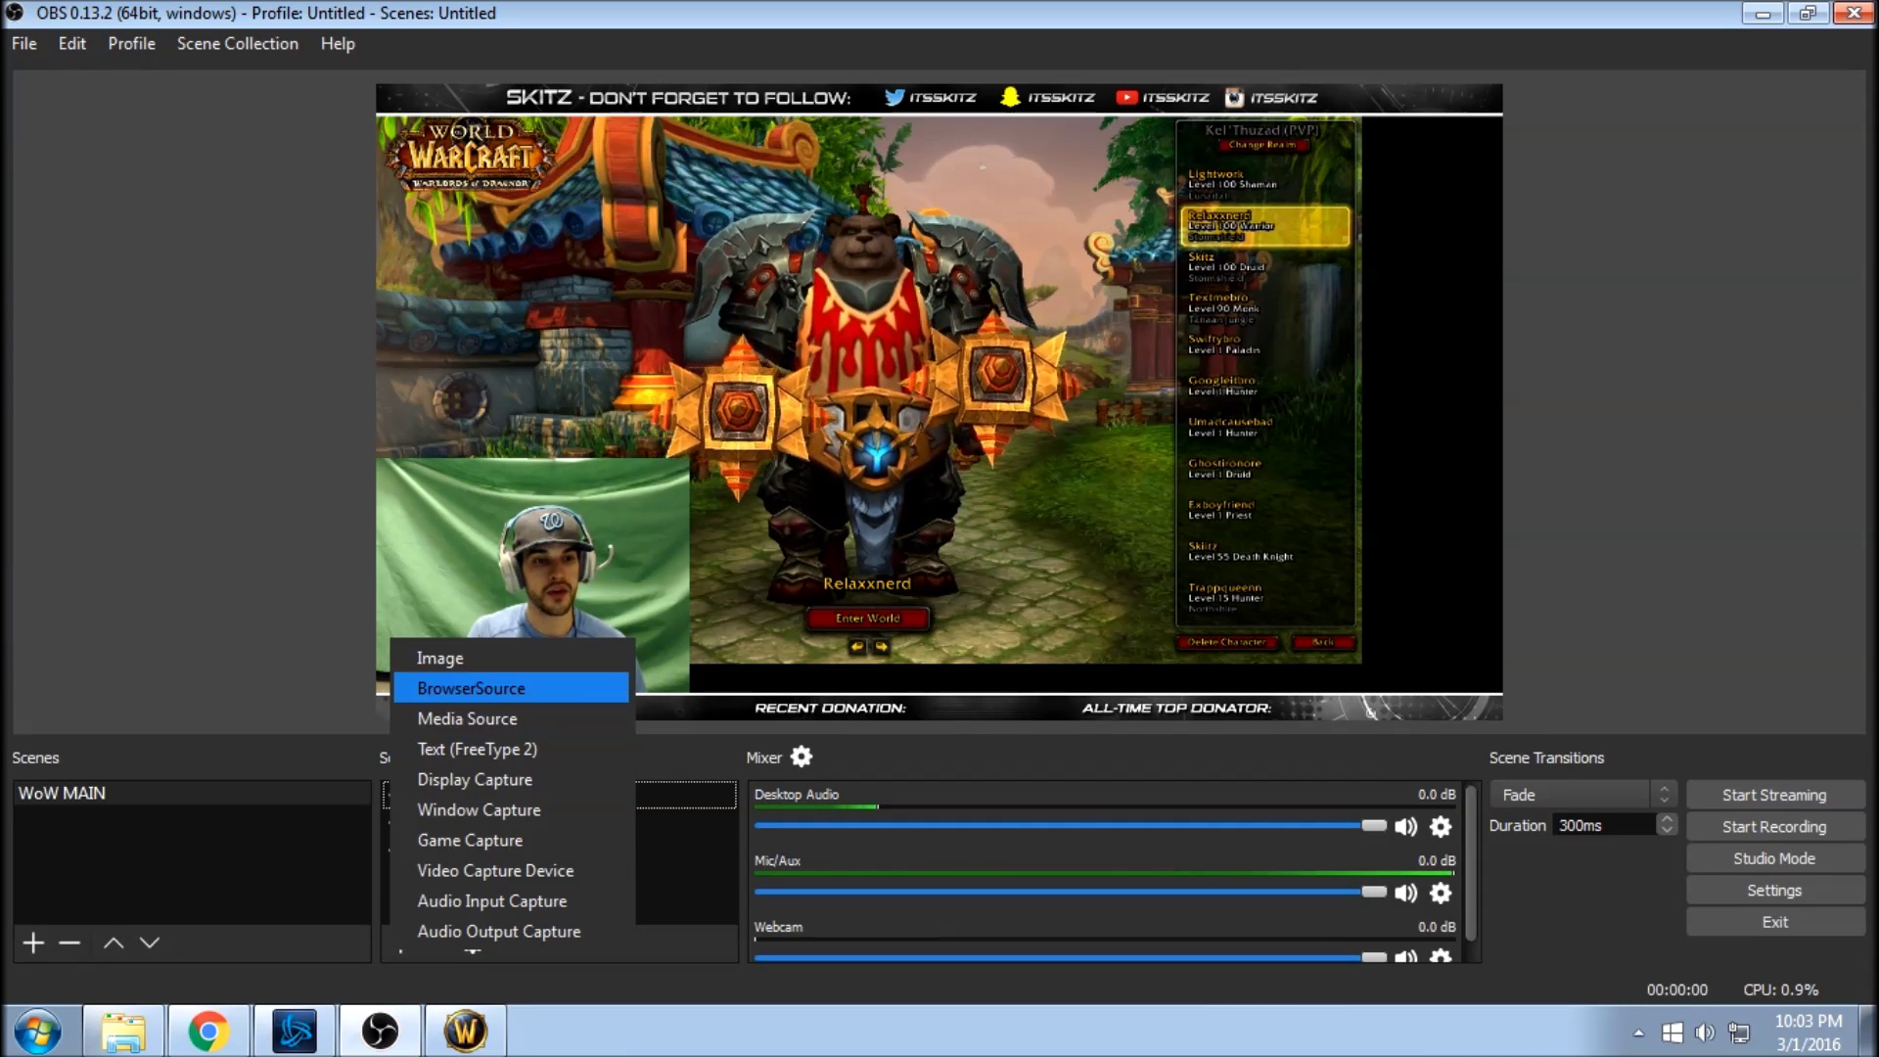
{"action": "key", "text": "Return"}
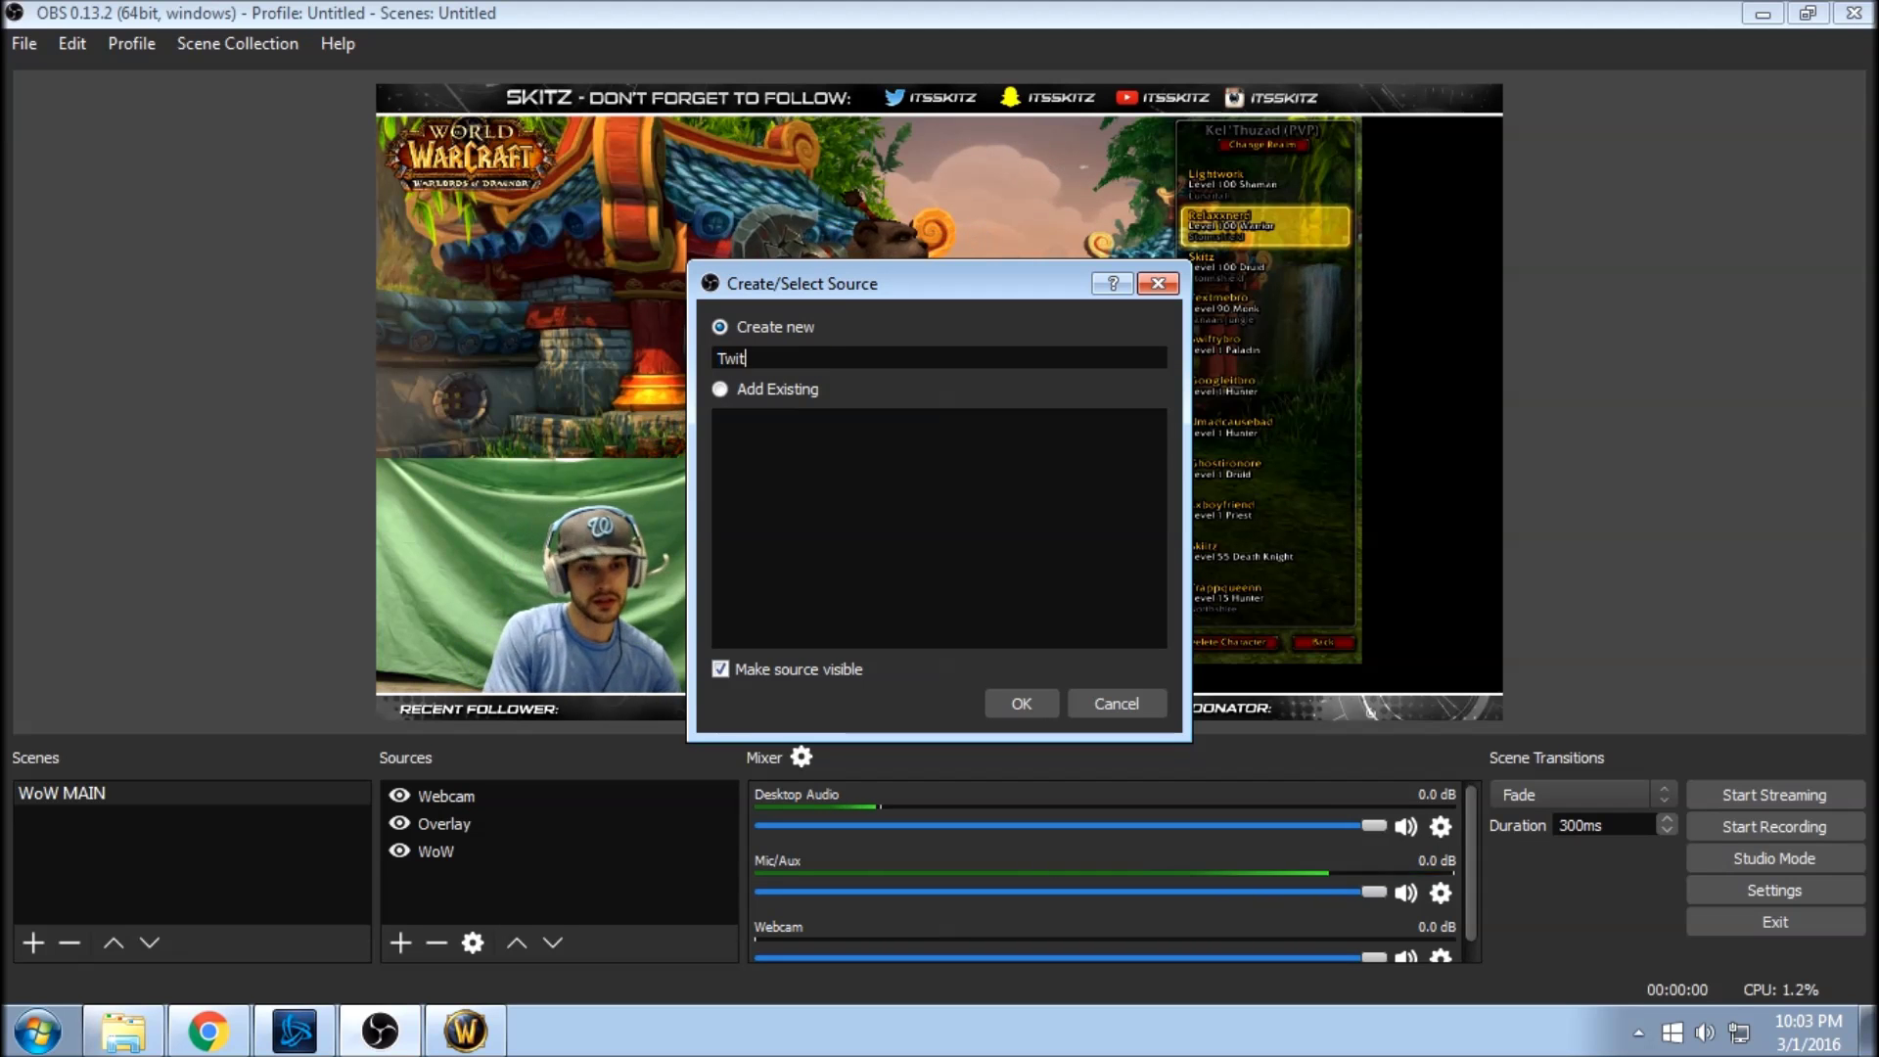
{"action": "key", "text": "Return"}
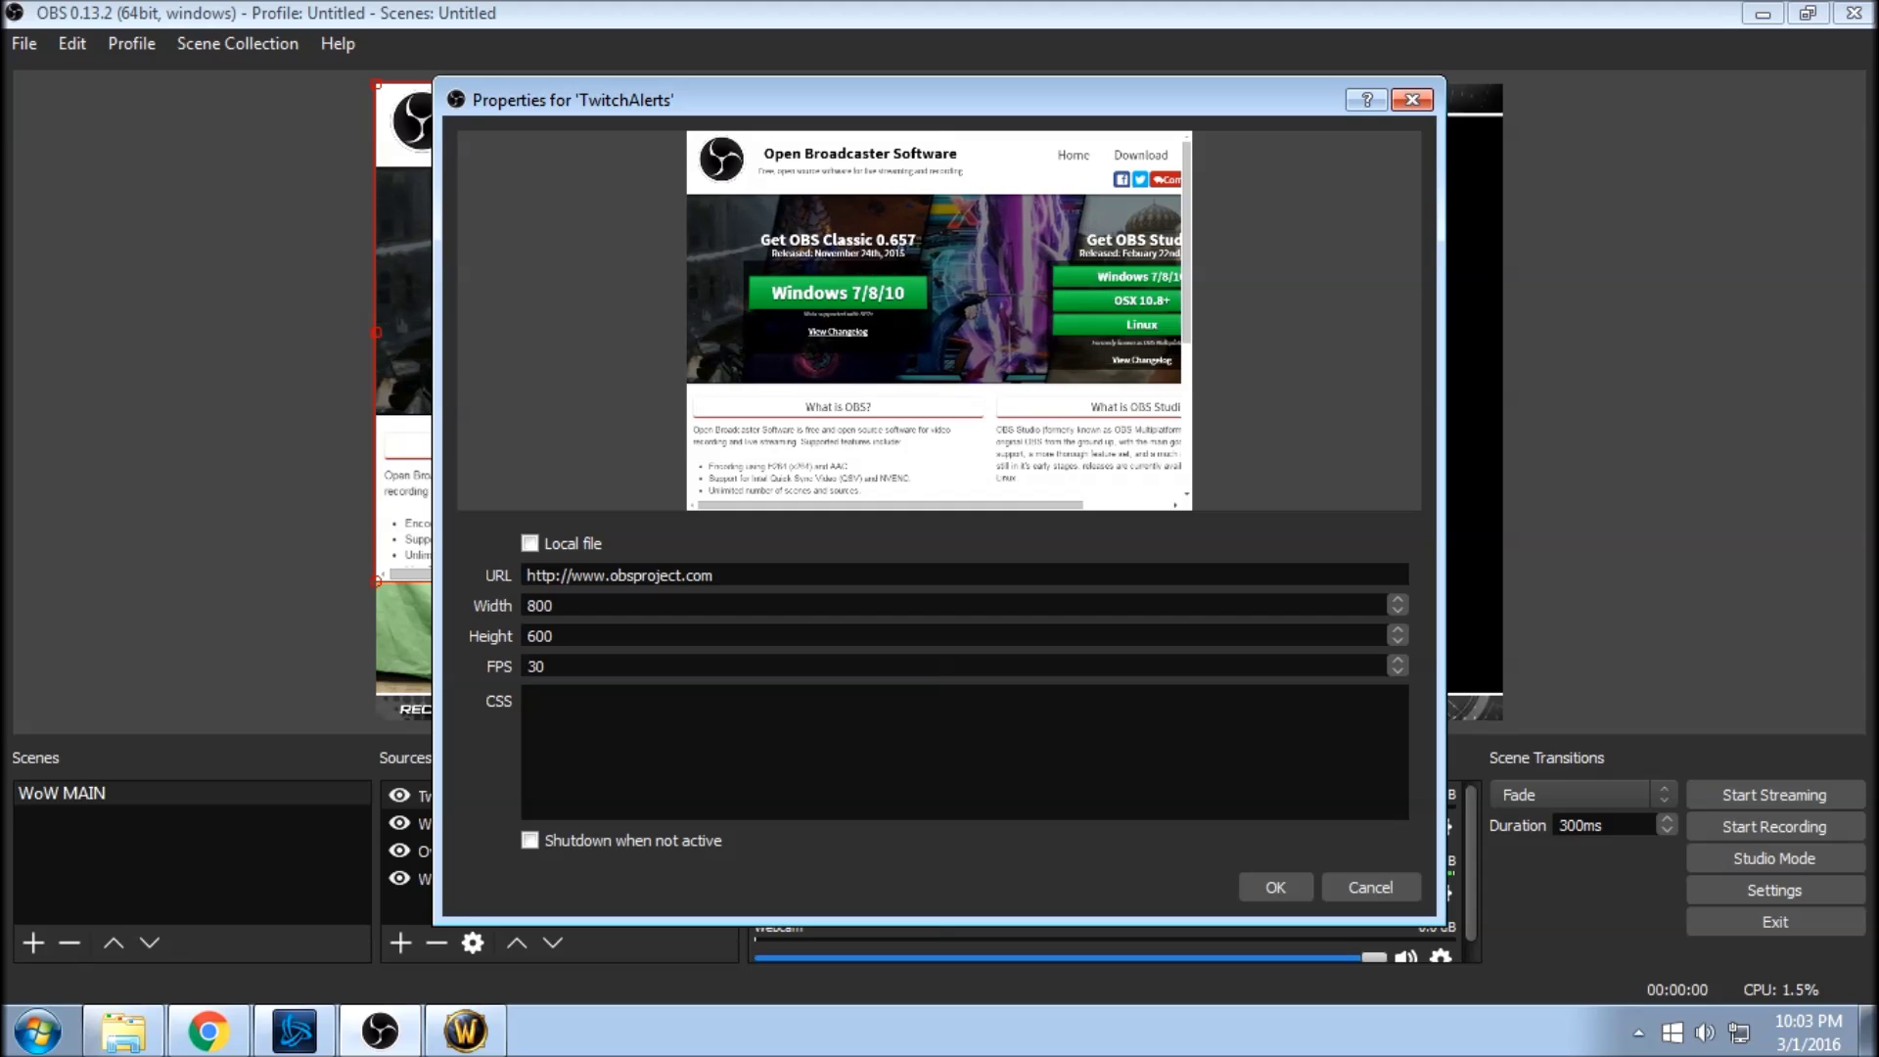
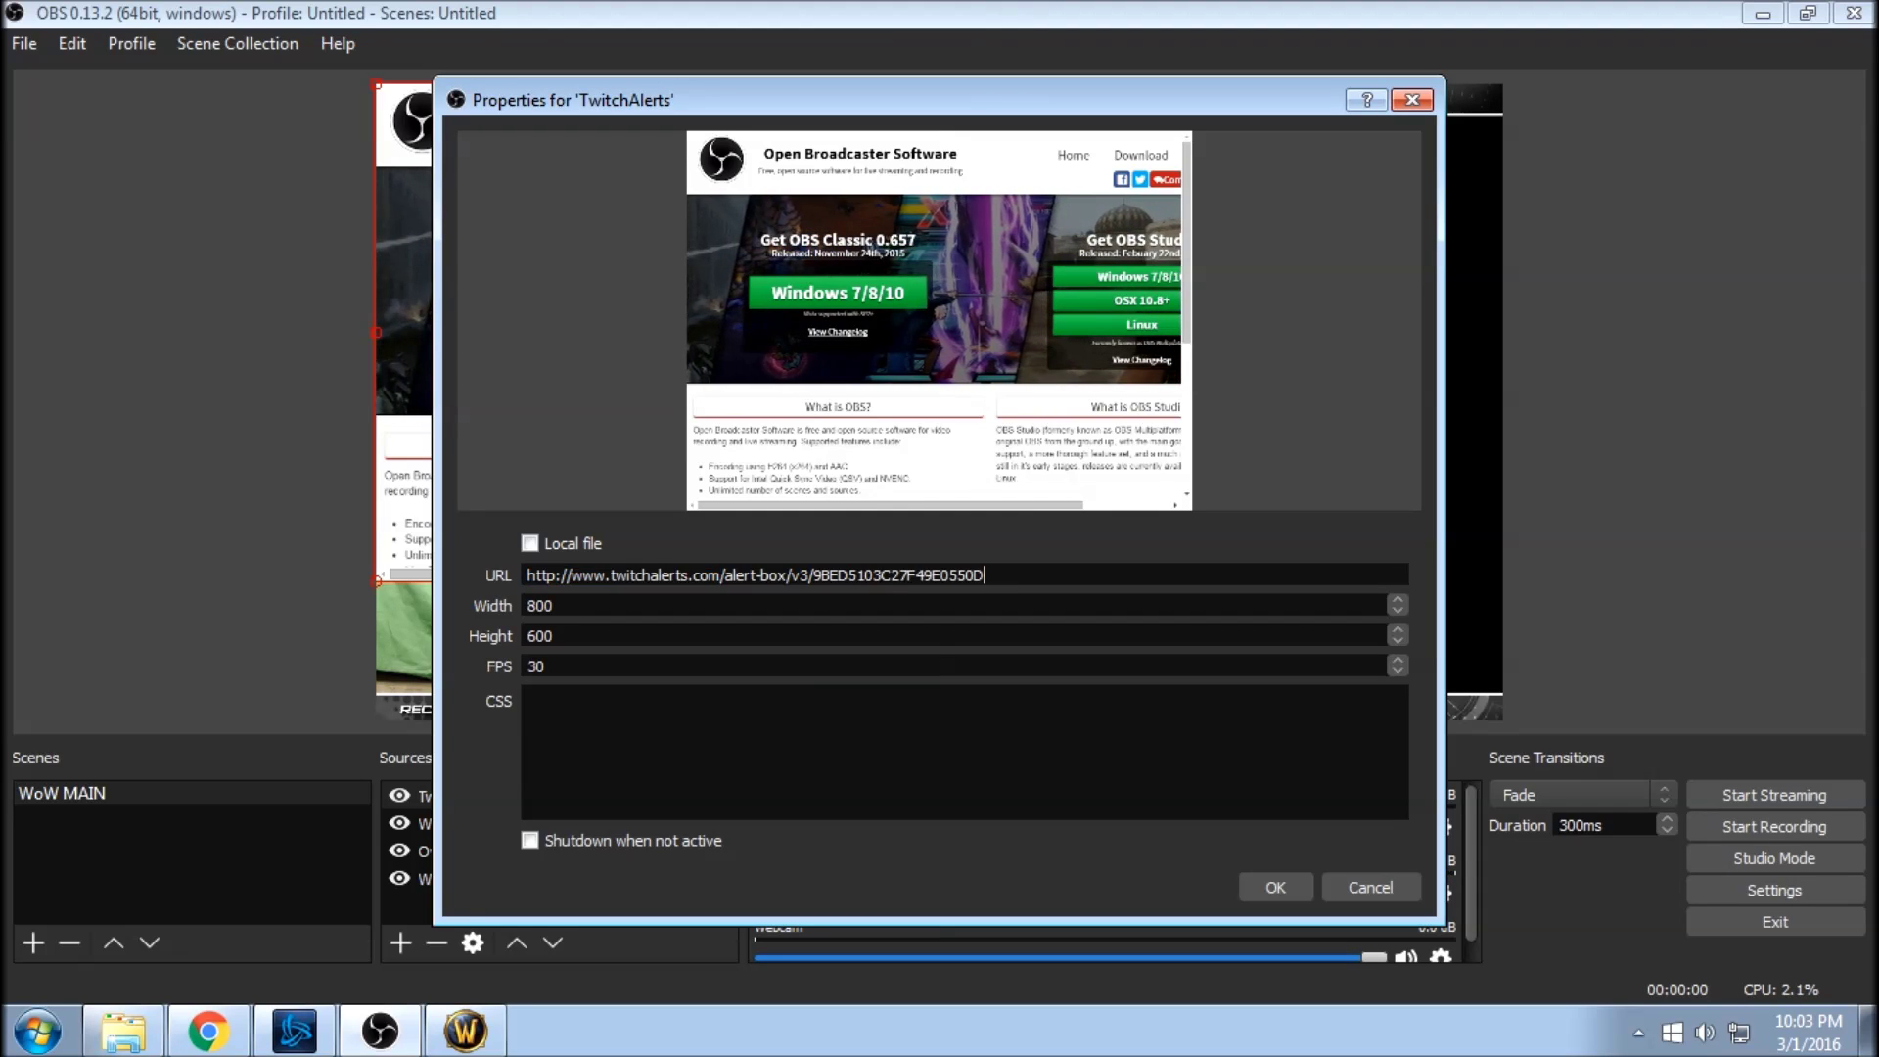
{"action": "left_click", "coordinate": [1276, 887]}
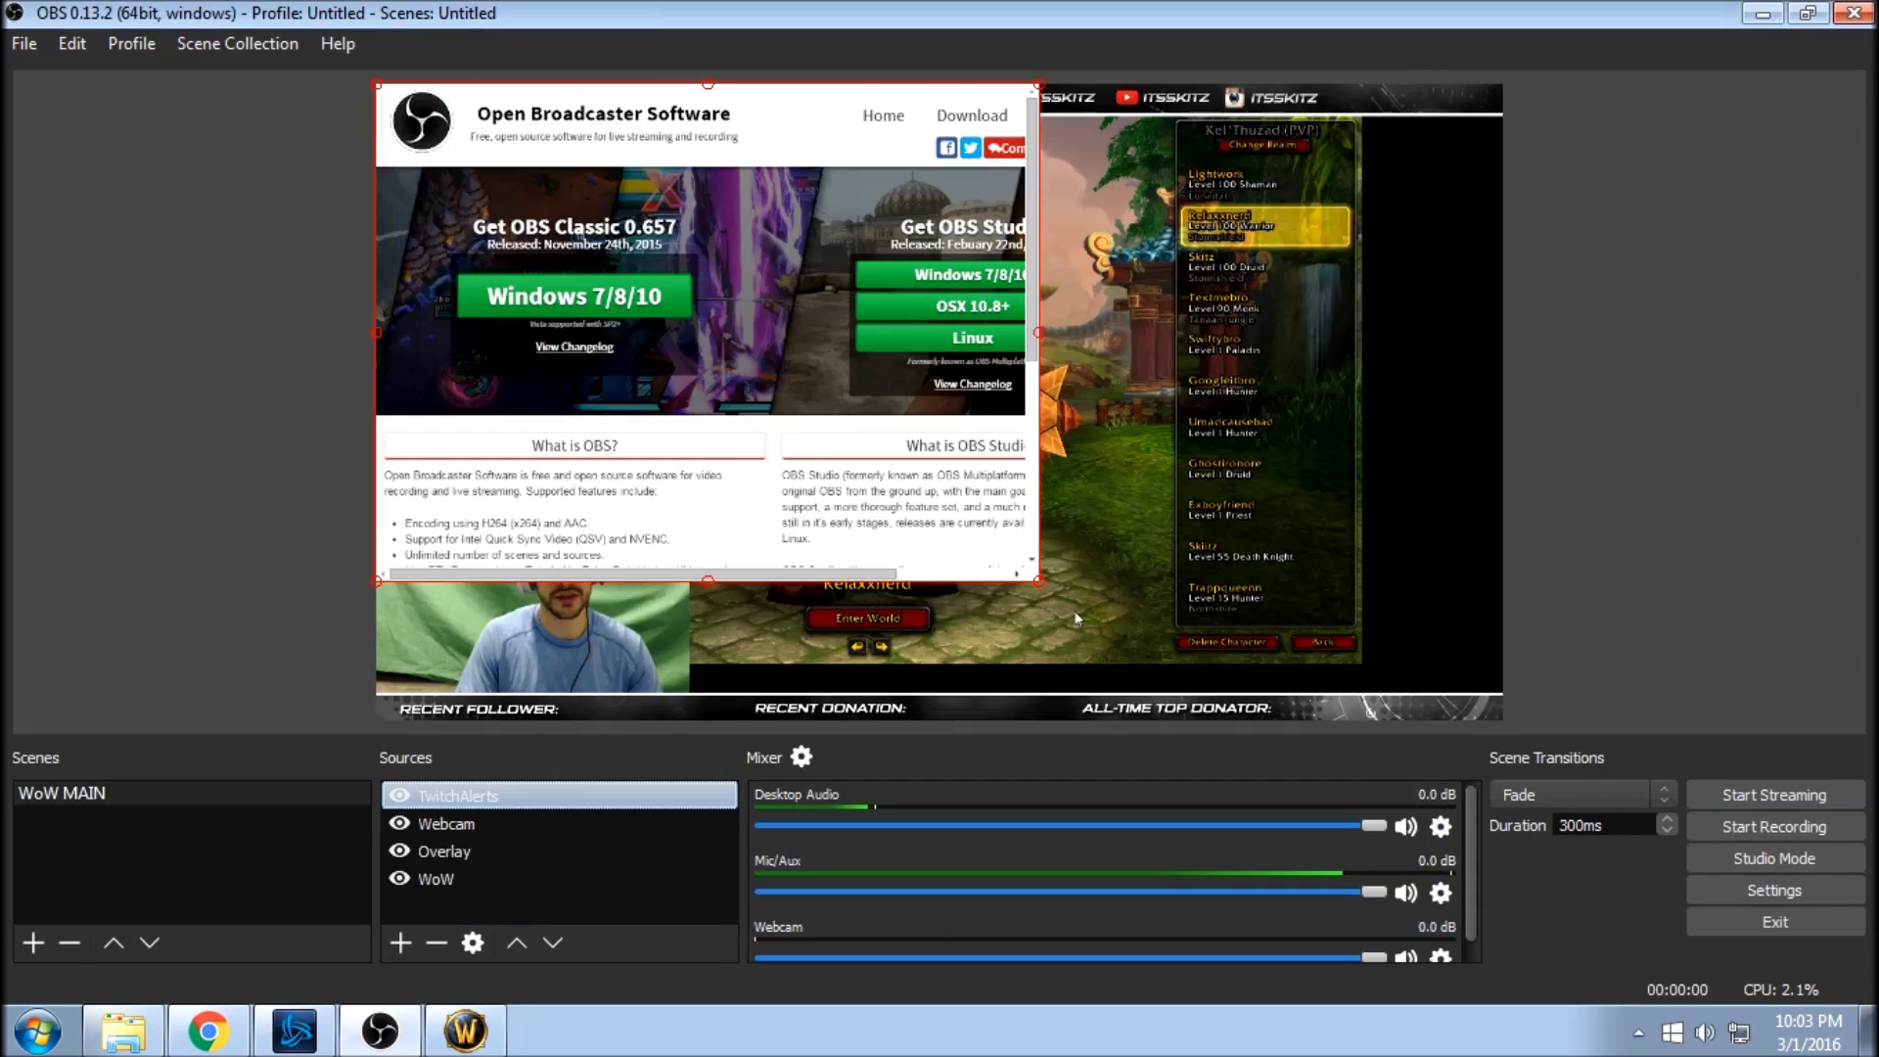
{"action": "mouse_move", "coordinate": [821, 333]}
{"action": "left_mouse_down"}
{"action": "mouse_move", "coordinate": [856, 355]}
{"action": "mouse_move", "coordinate": [841, 351]}
{"action": "left_mouse_up"}
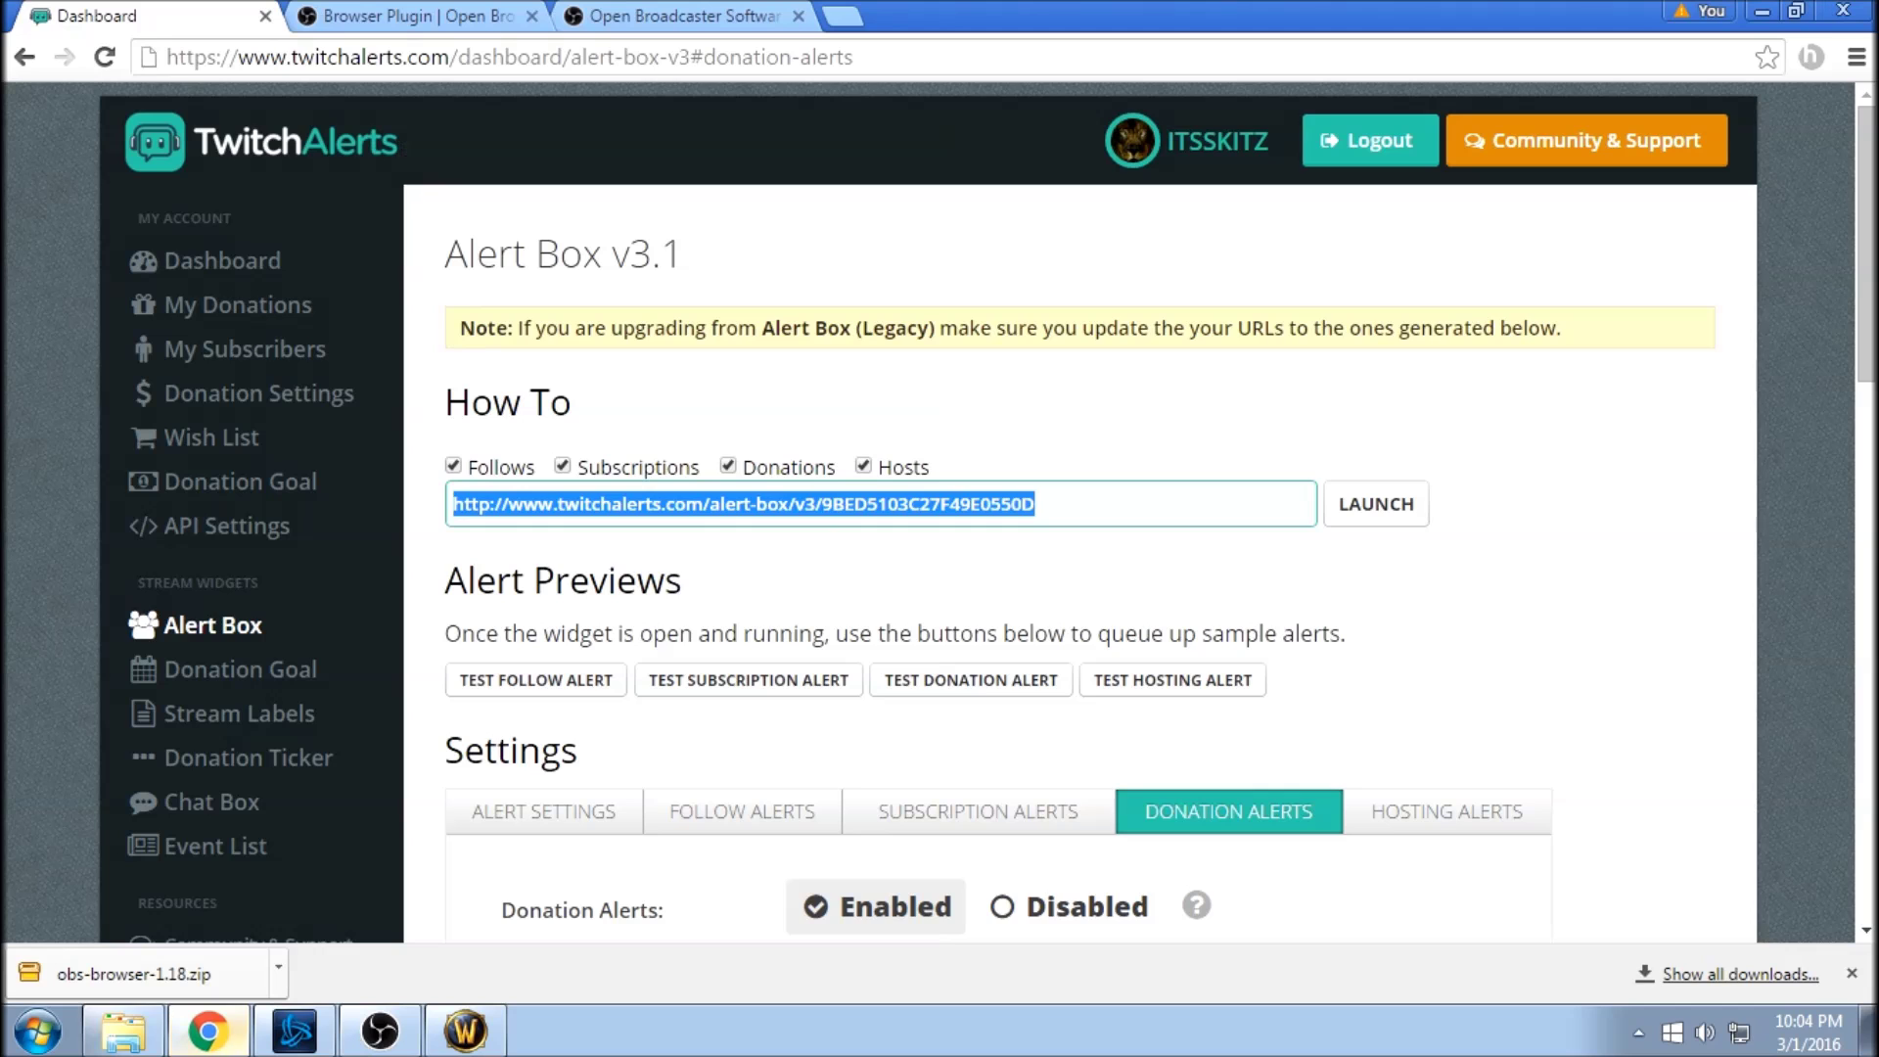